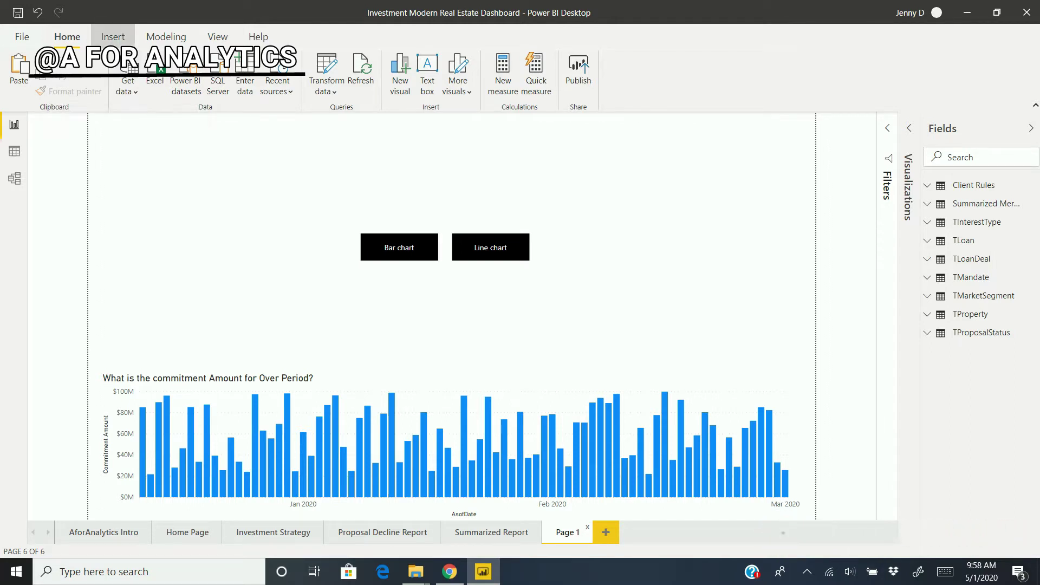
{"action": "left_click", "coordinate": [112, 37]}
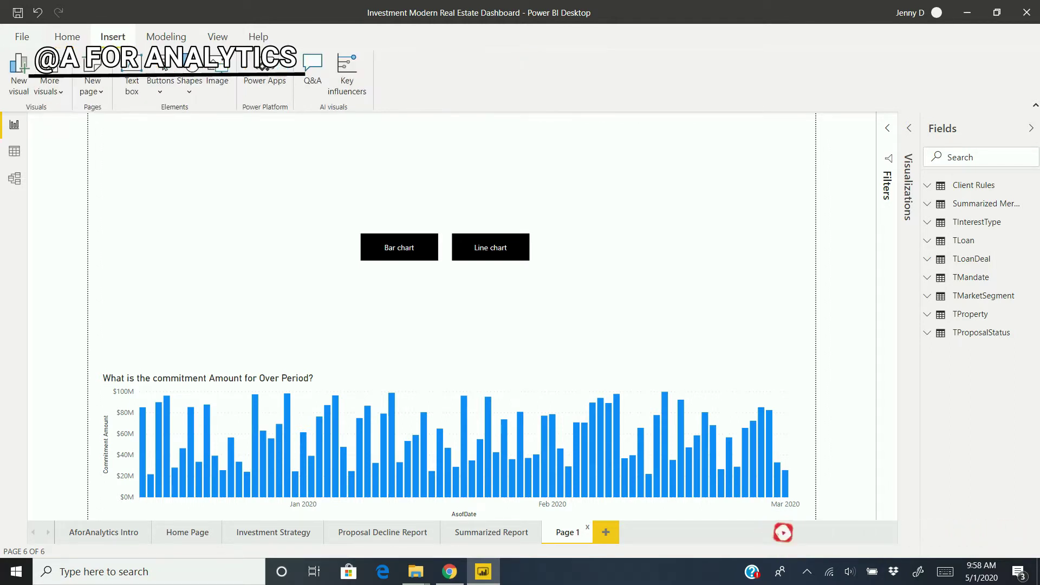
{"action": "left_click", "coordinate": [164, 66]}
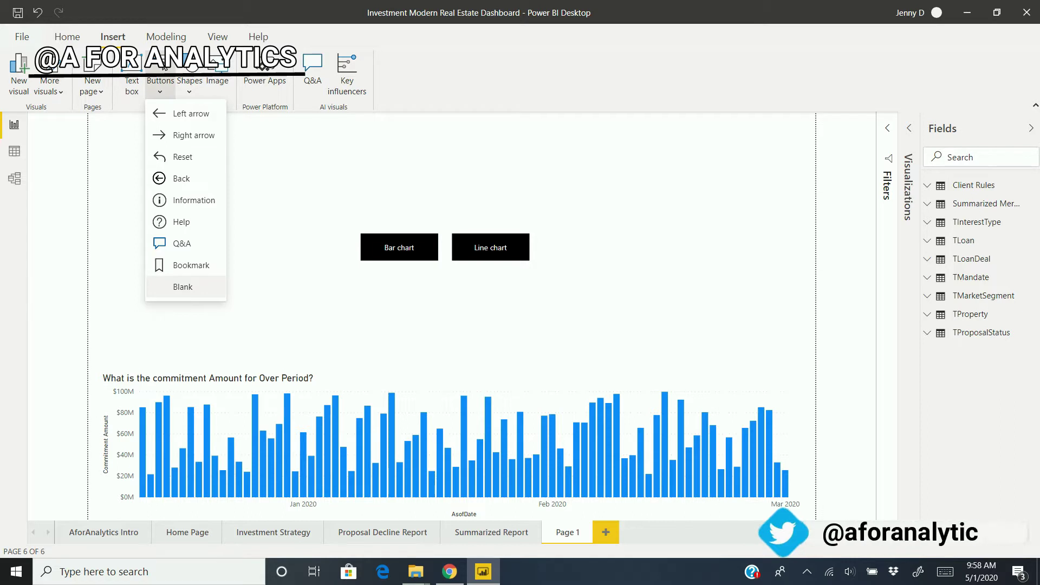
{"action": "left_click", "coordinate": [325, 260]}
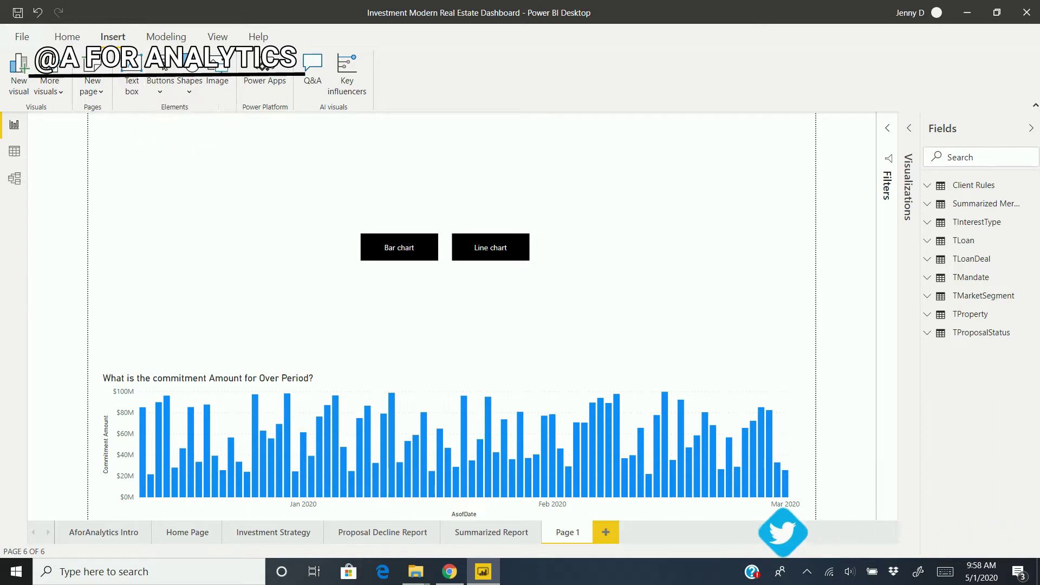
- Duplicate the Bar chart button and place the copy in the empty area above and to the left of the original
{"action": "left_click", "coordinate": [399, 247]}
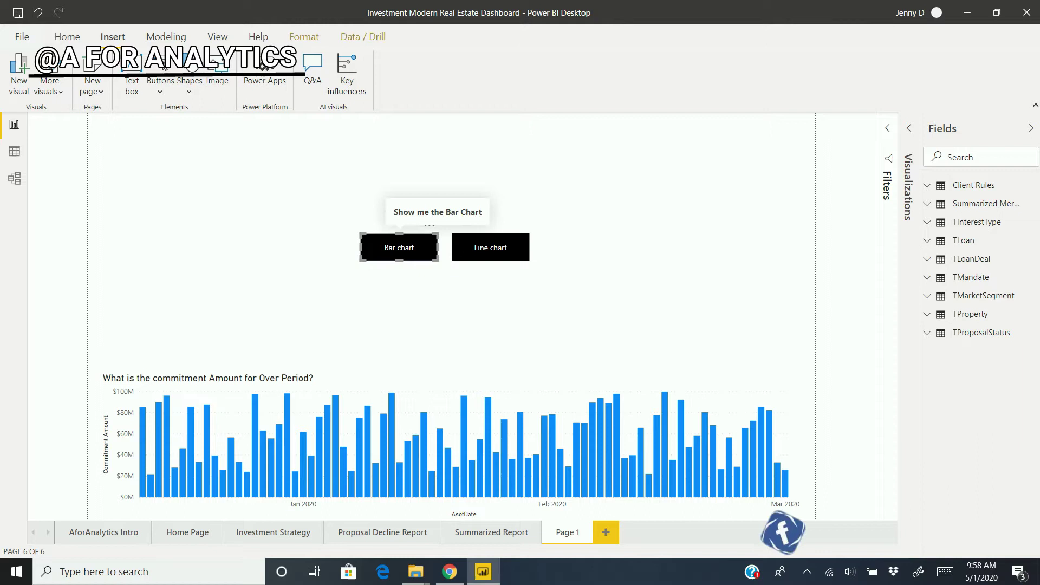
{"action": "key", "text": "ctrl+c"}
{"action": "key", "text": "ctrl+v"}
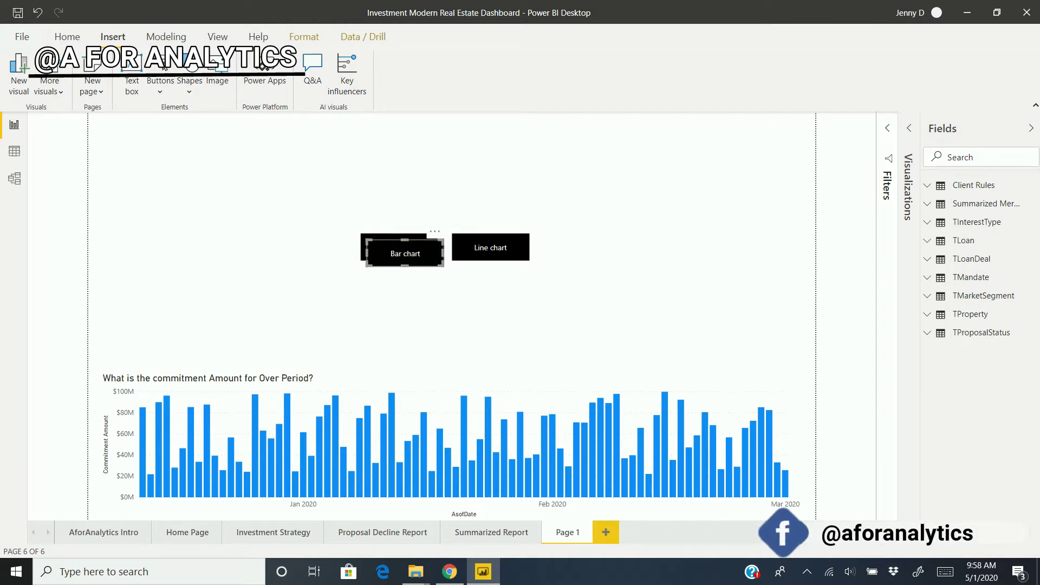
{"action": "left_click_drag", "start_coordinate": [405, 254], "coordinate": [298, 181]}
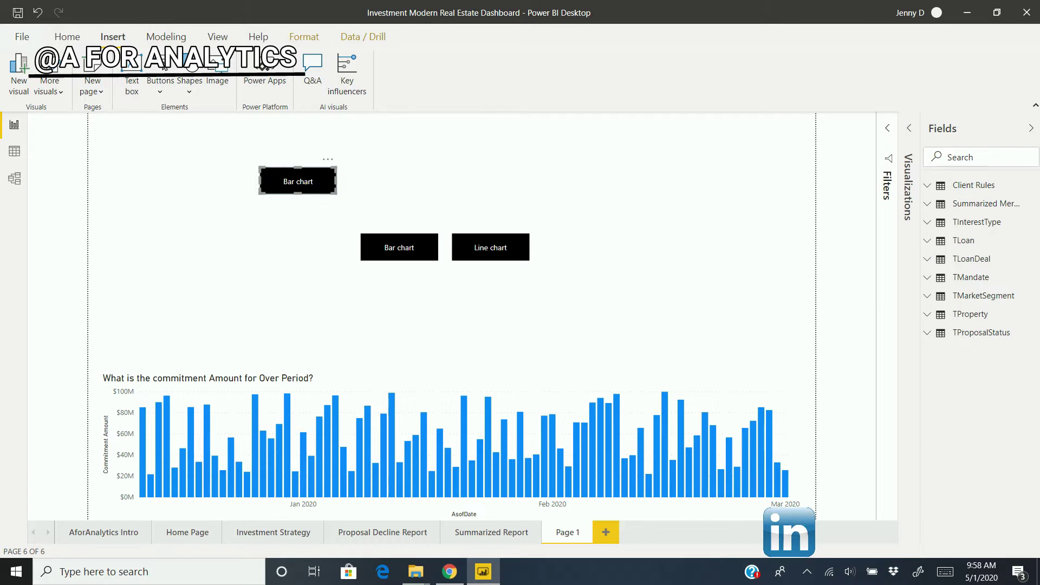
- Change the copied button's text to Filter, turn off its action, and nudge it slightly up and to the left
{"action": "left_click", "coordinate": [909, 128]}
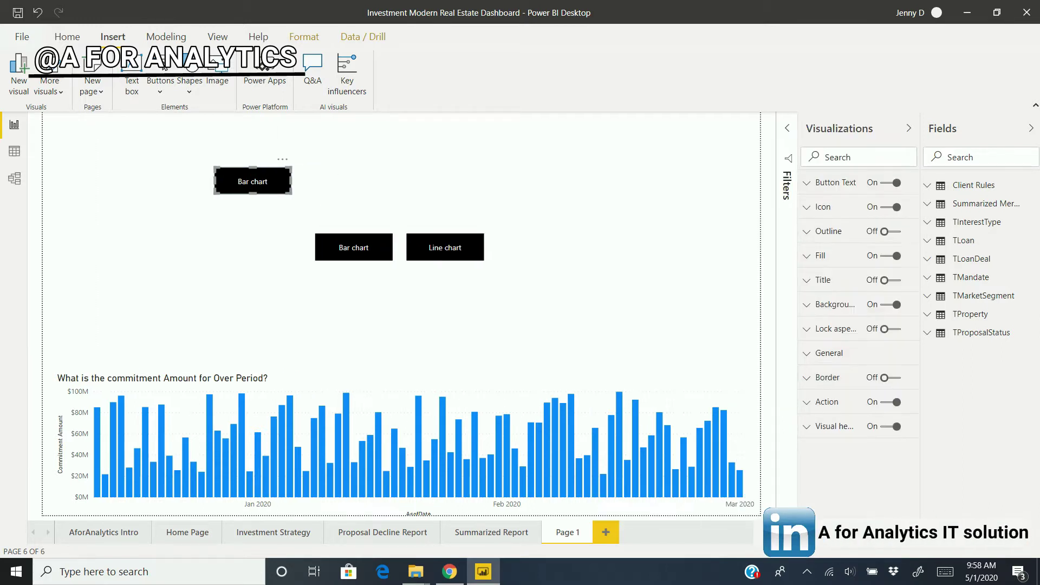
{"action": "left_click", "coordinate": [807, 183]}
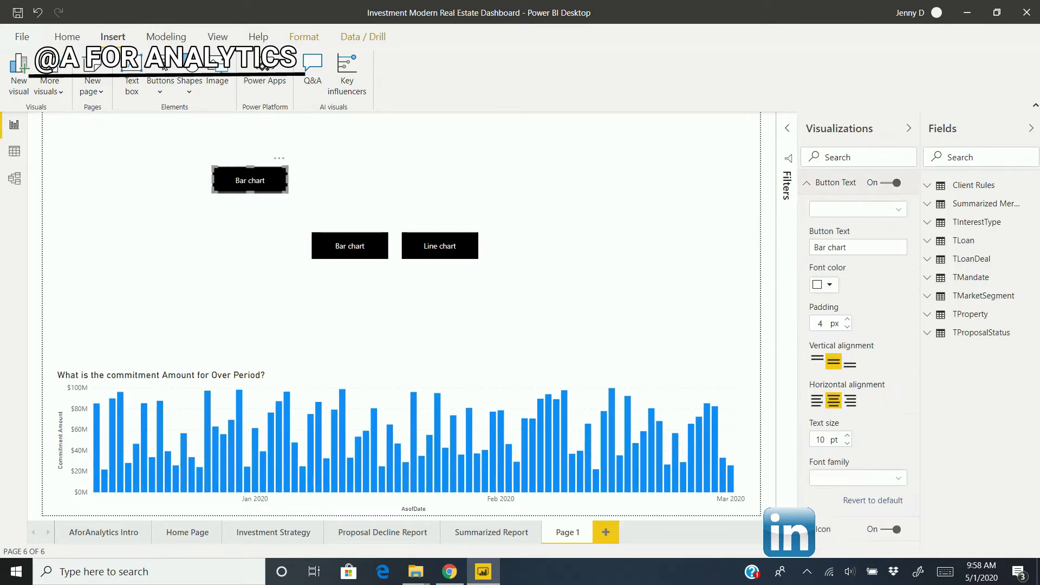
{"action": "left_click", "coordinate": [848, 248]}
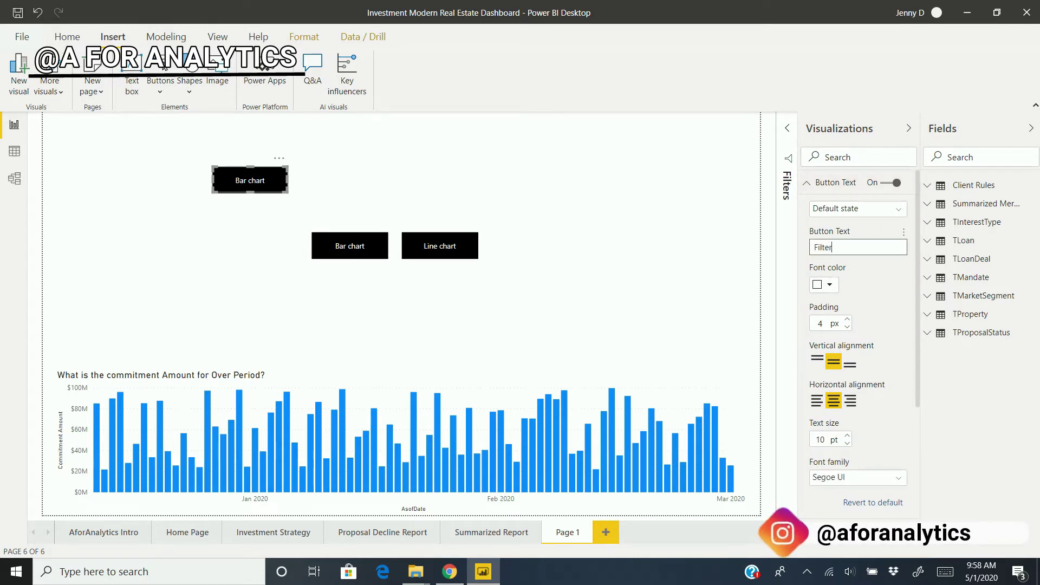
{"action": "key", "text": "Return"}
{"action": "left_click", "coordinate": [807, 183]}
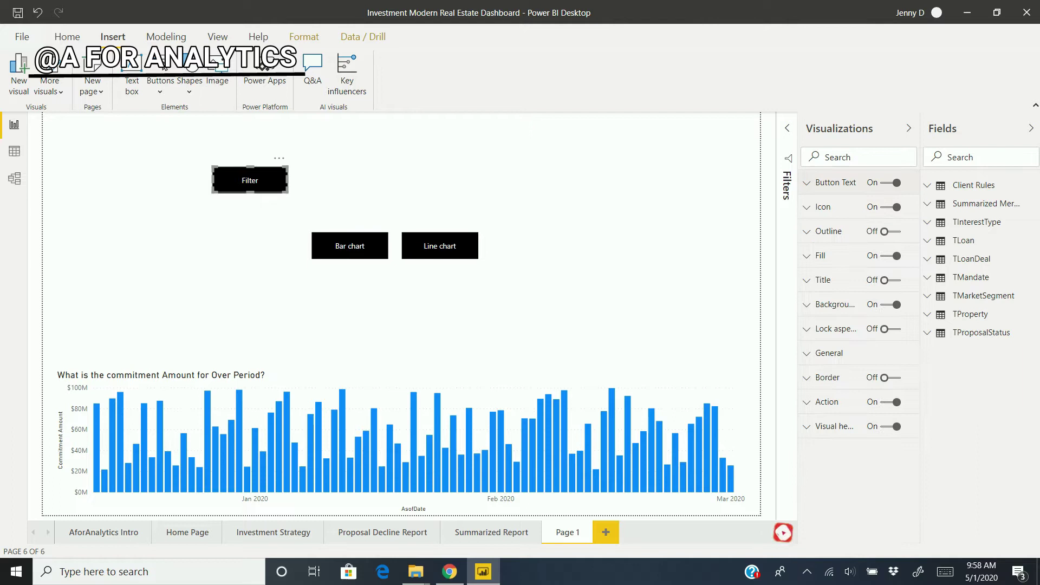
{"action": "left_click", "coordinate": [890, 402]}
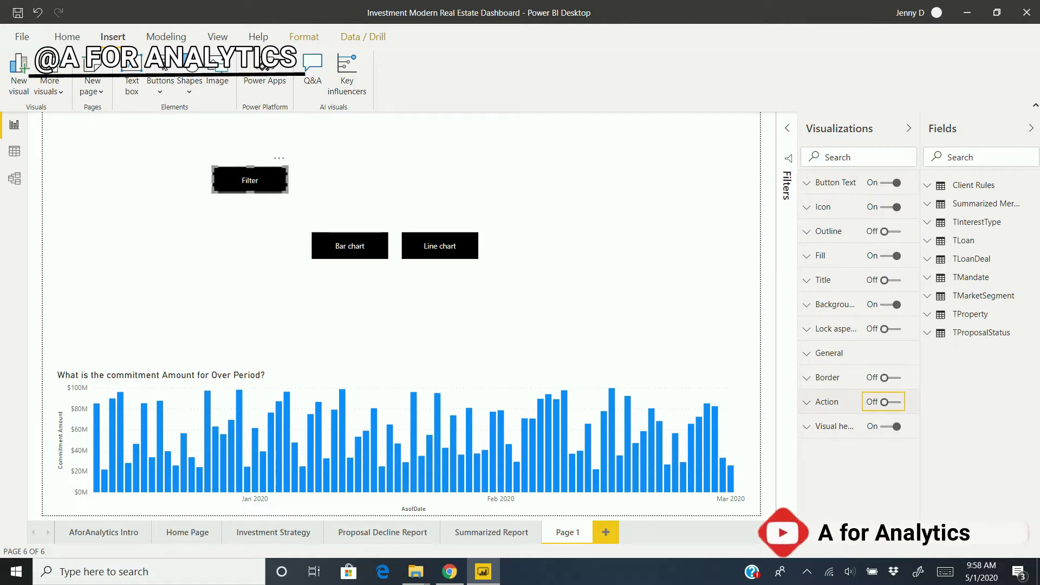
{"action": "left_click_drag", "start_coordinate": [250, 180], "coordinate": [241, 166]}
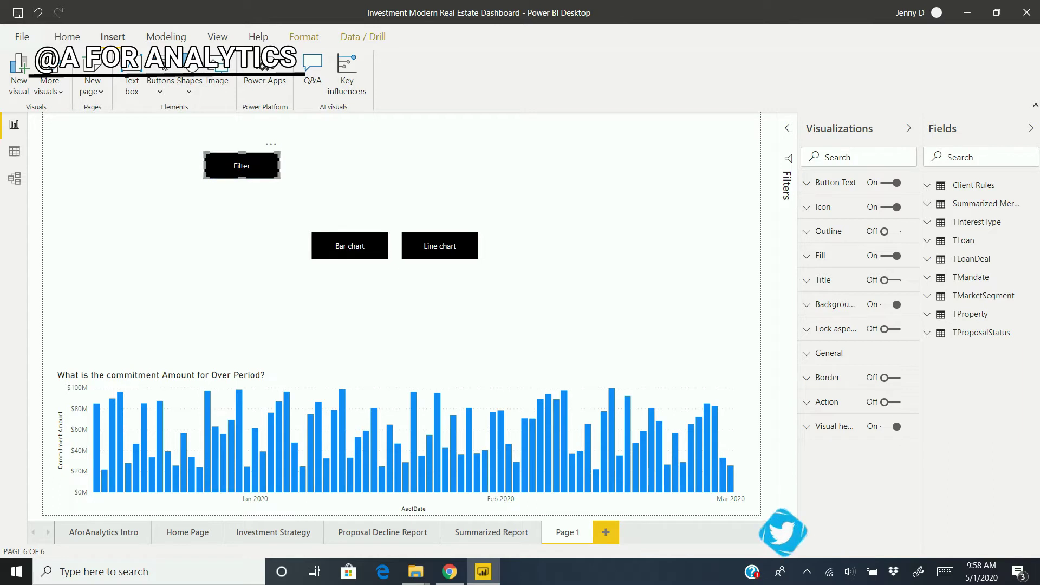
- Add a slicer to the page using the Market Area field from the TMarketSegment table
{"action": "left_click", "coordinate": [244, 217]}
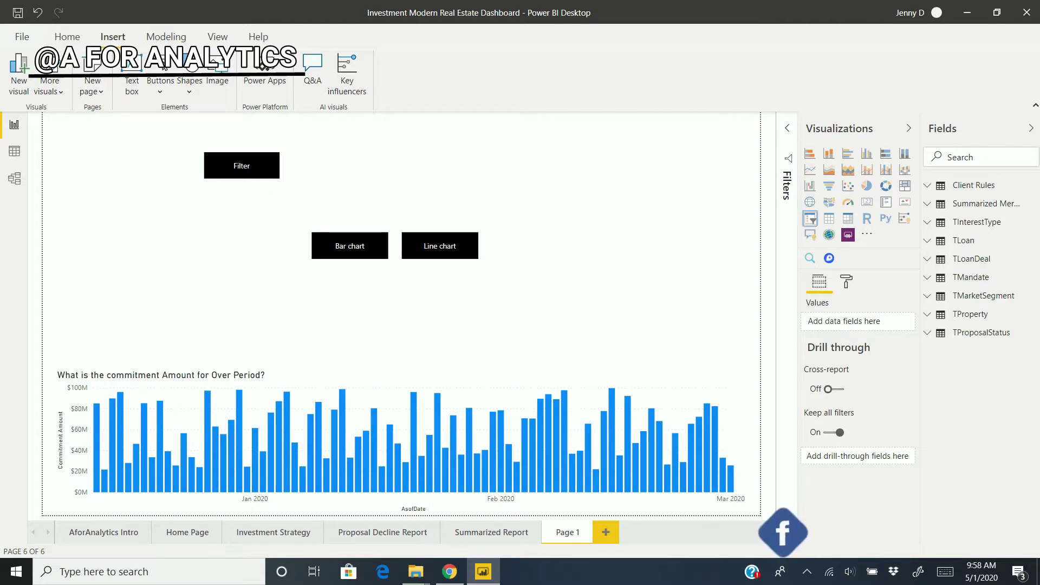
{"action": "left_click", "coordinate": [810, 218]}
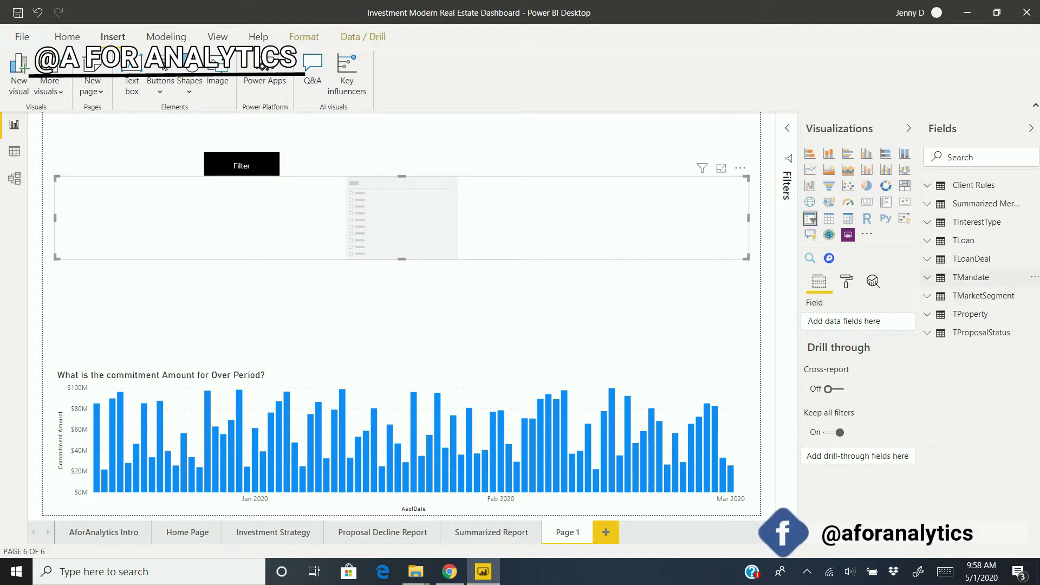
{"action": "left_click", "coordinate": [983, 296]}
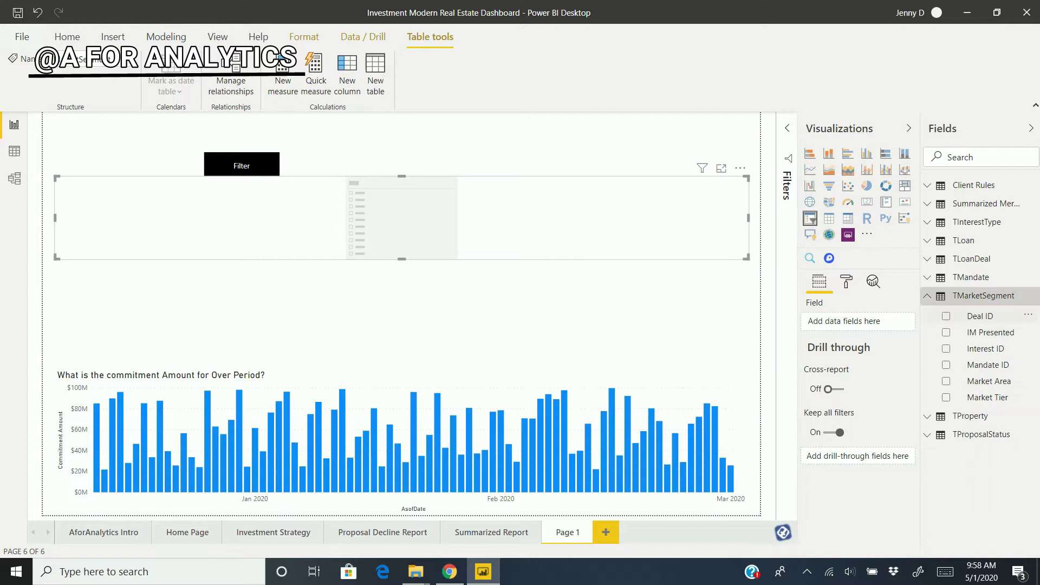
{"action": "left_click", "coordinate": [945, 381]}
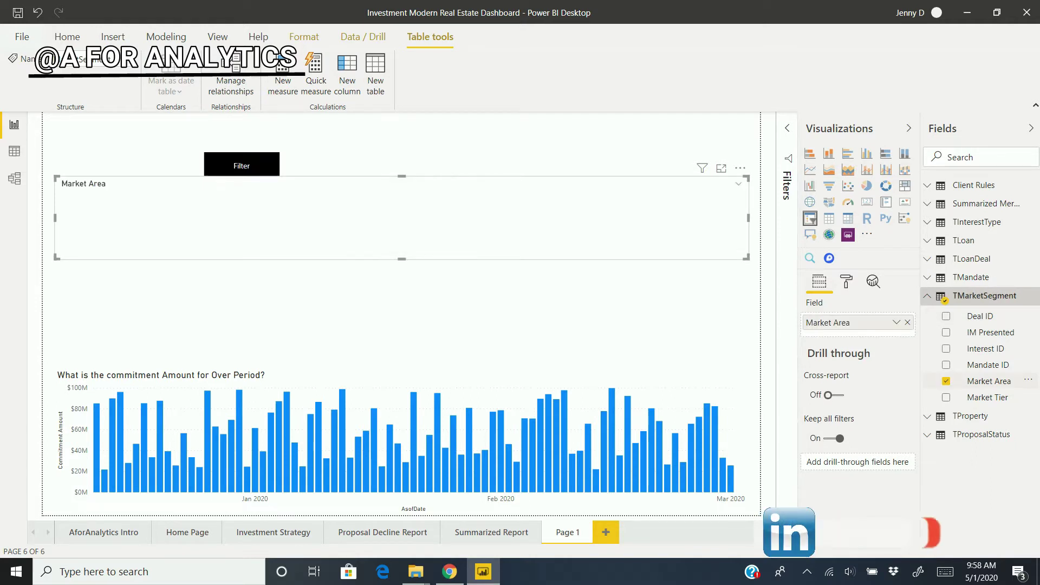
- Switch the Market Area slicer to a dropdown, then shrink it and place it to the right of the Filter button
{"action": "left_click", "coordinate": [738, 184]}
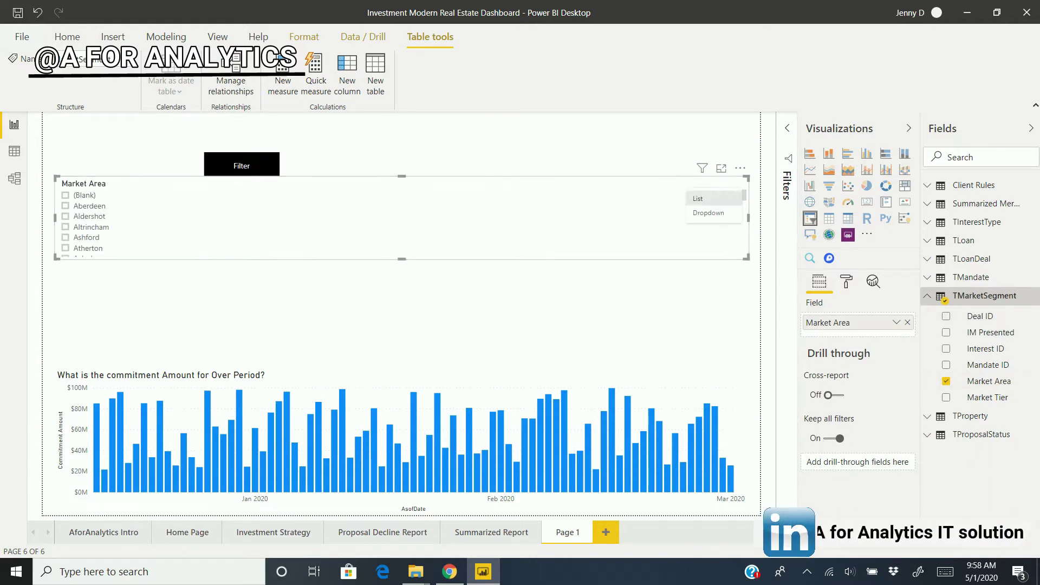
{"action": "left_click", "coordinate": [709, 213]}
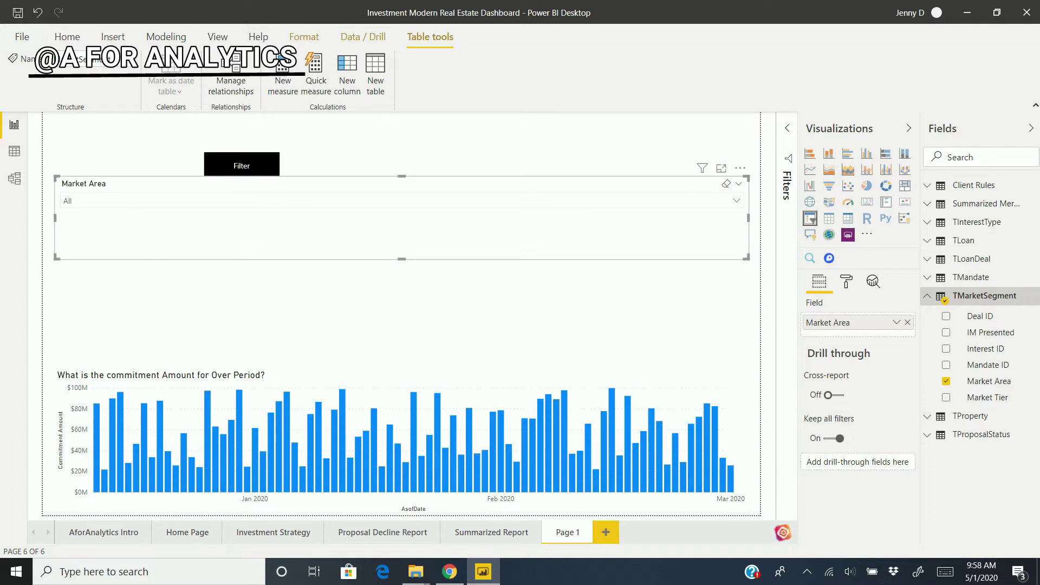
{"action": "left_click_drag", "start_coordinate": [747, 257], "coordinate": [167, 220]}
{"action": "left_click_drag", "start_coordinate": [108, 198], "coordinate": [393, 166]}
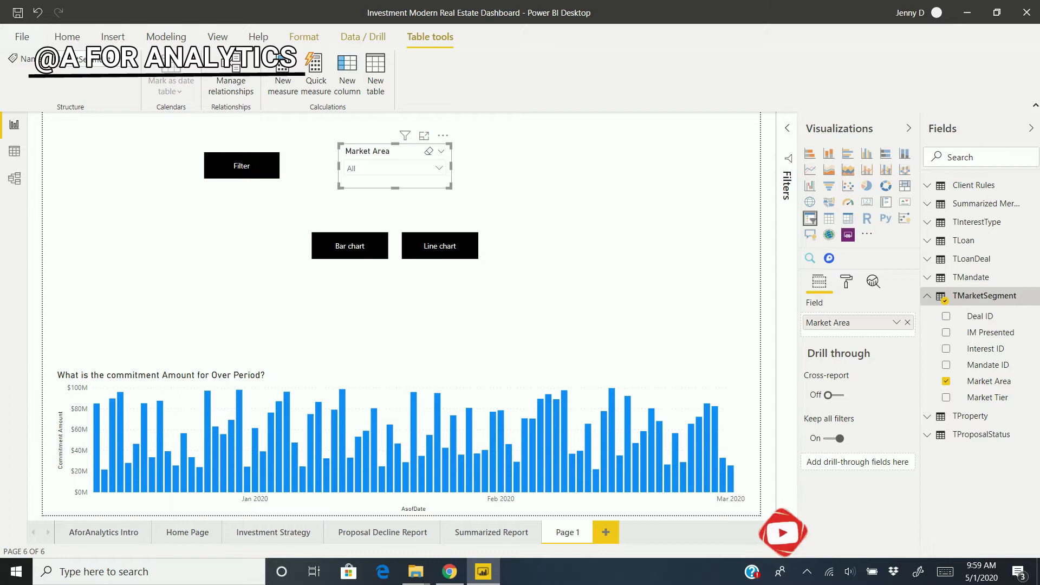
- Duplicate the Market Area slicer, place the copy to its right, and replace its field with Market Tier
{"action": "key", "text": "ctrl+v"}
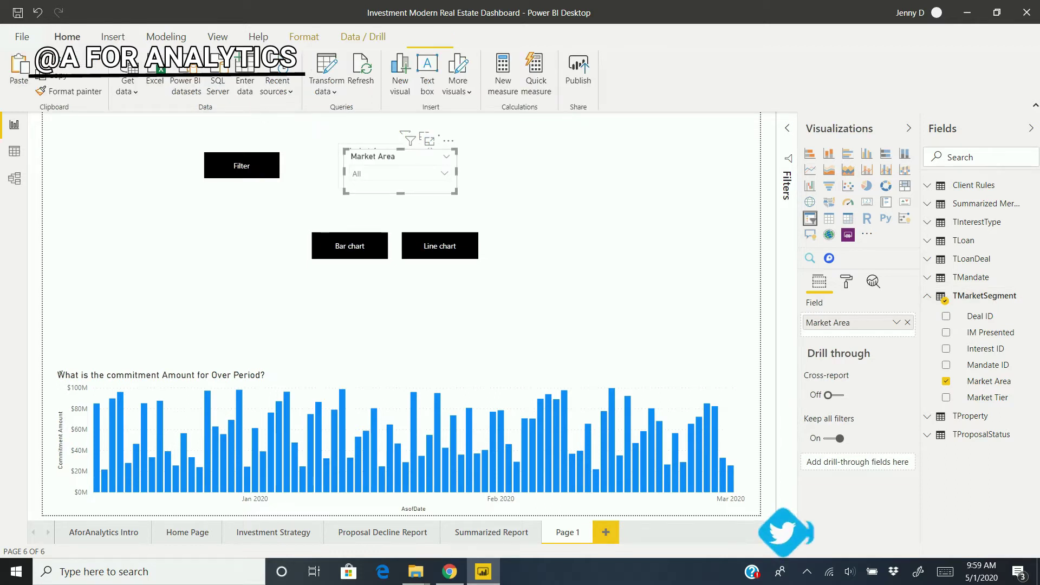
{"action": "key", "text": "ctrl+v"}
{"action": "left_click_drag", "start_coordinate": [397, 171], "coordinate": [514, 165]}
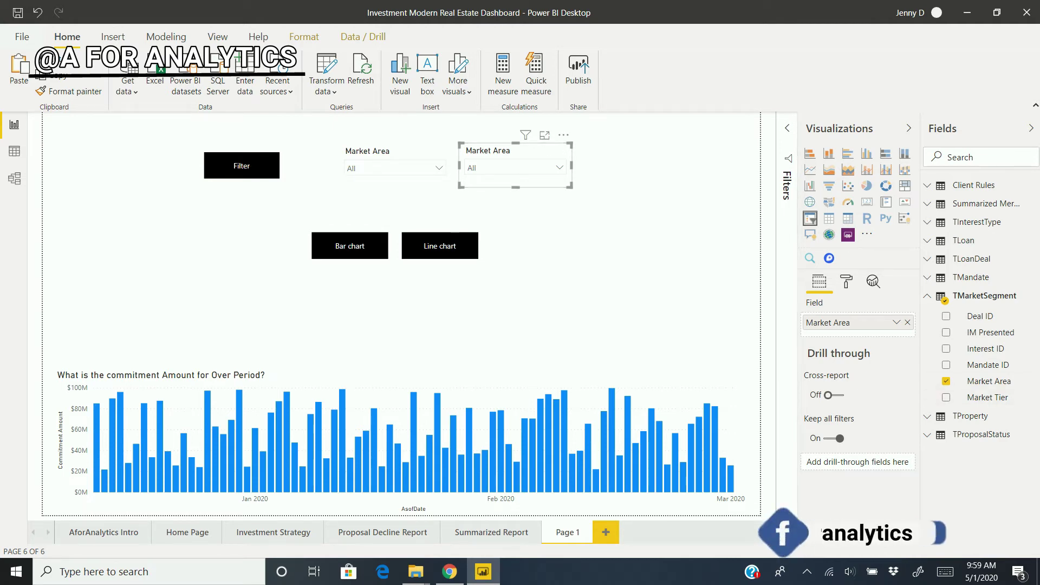
{"action": "left_click", "coordinate": [907, 323]}
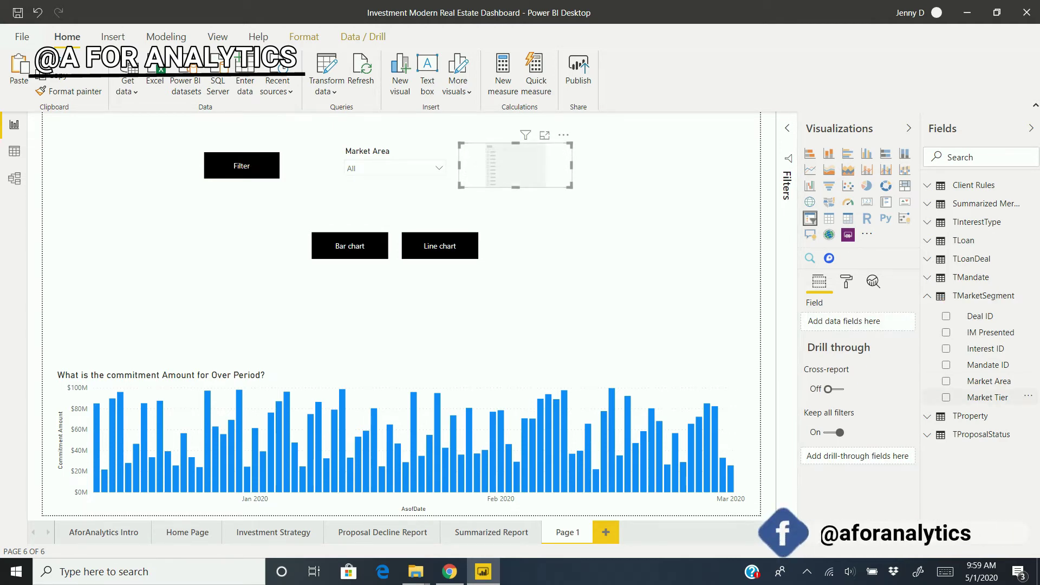
{"action": "left_click", "coordinate": [946, 397]}
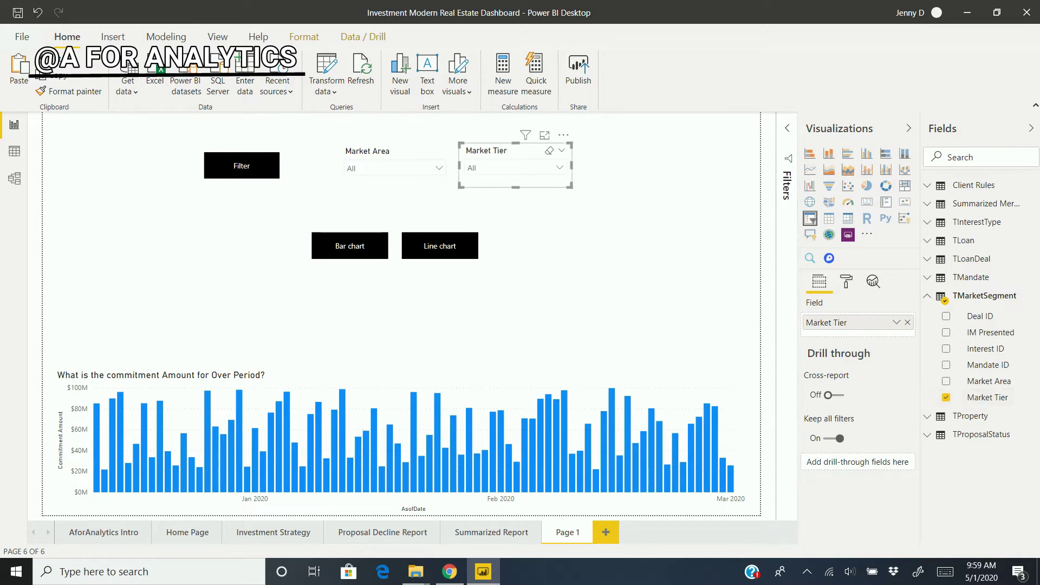
{"action": "left_click_drag", "start_coordinate": [515, 151], "coordinate": [521, 152]}
- Check the selectable options in the Market Area and Market Tier slicer dropdowns
{"action": "left_click", "coordinate": [439, 168]}
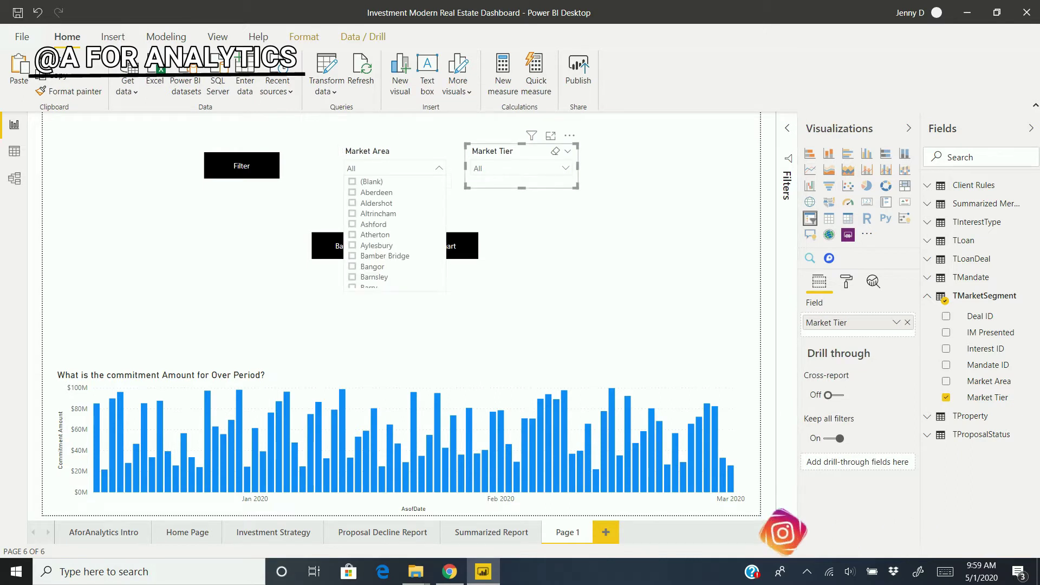
{"action": "left_click", "coordinate": [566, 168]}
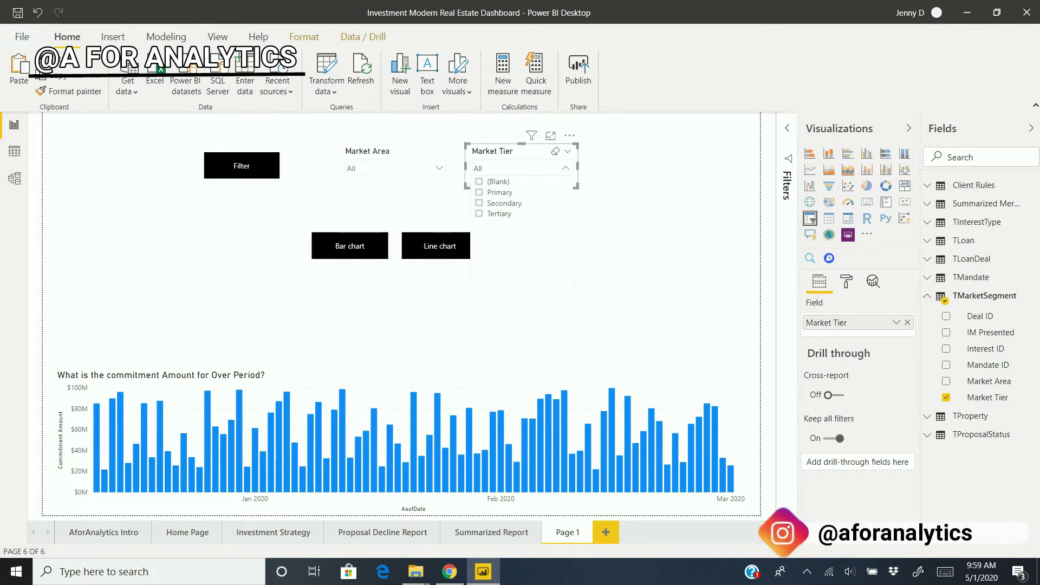
{"action": "left_click", "coordinate": [645, 233]}
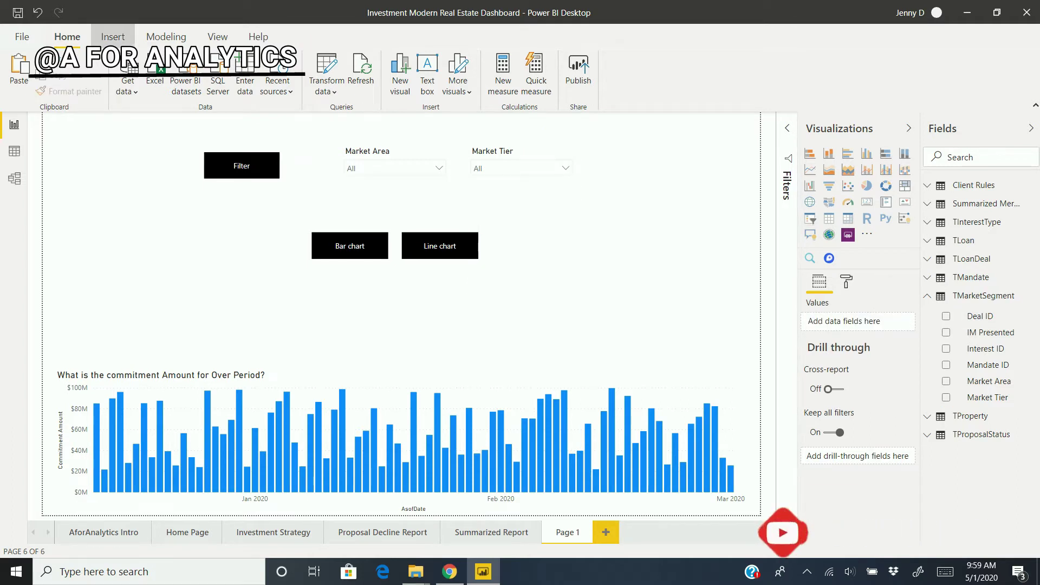
- Insert a rectangle shape and resize and position it so that it covers both slicers
{"action": "left_click", "coordinate": [112, 36]}
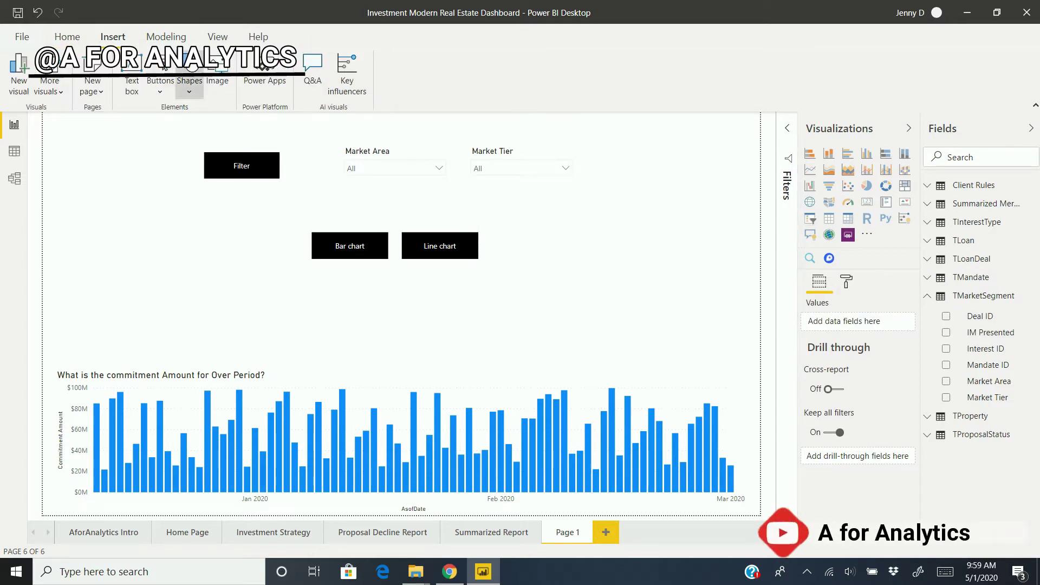
{"action": "left_click", "coordinate": [189, 87]}
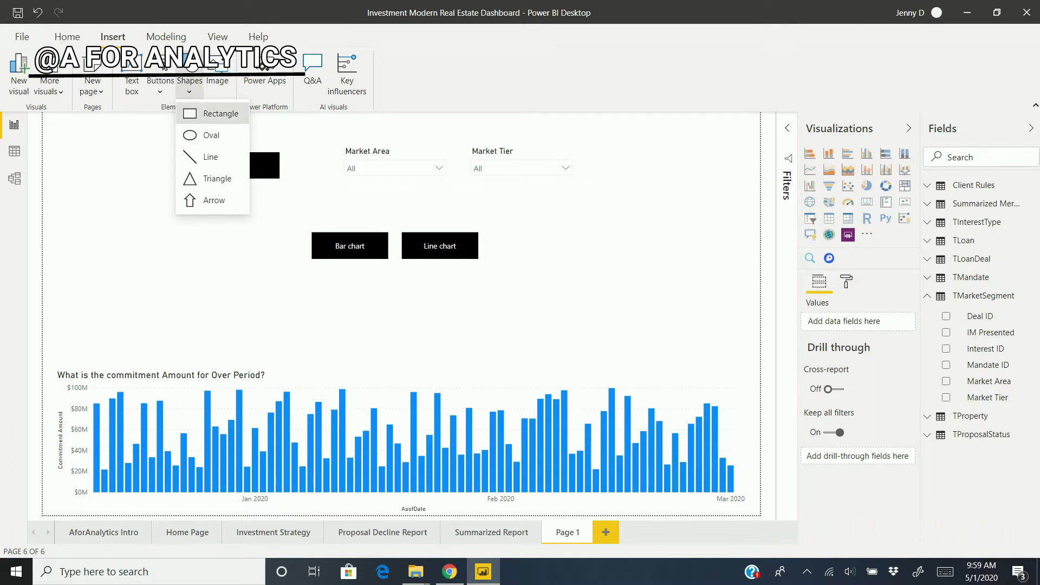
{"action": "left_click", "coordinate": [221, 113]}
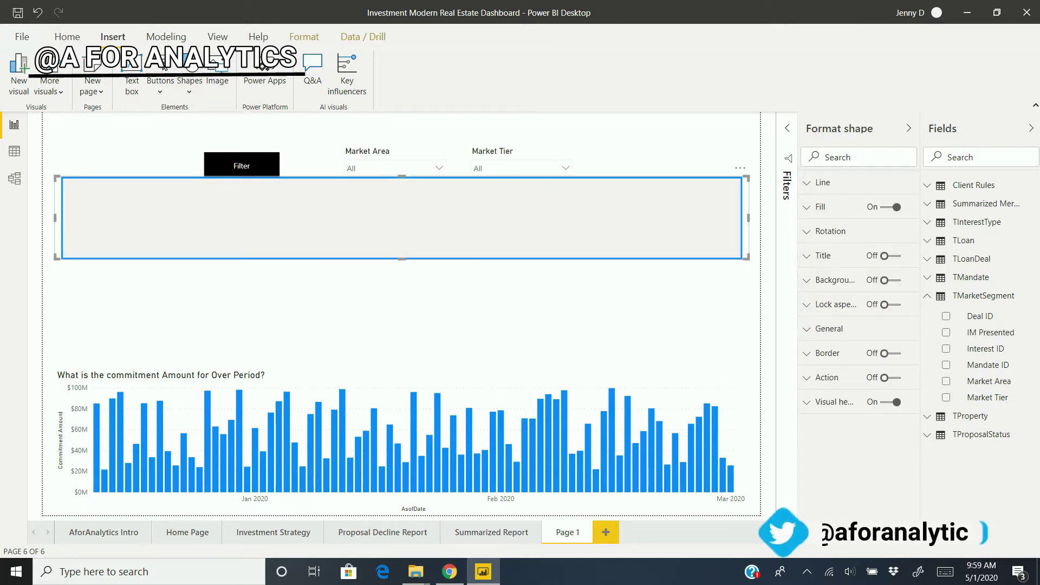
{"action": "left_click_drag", "start_coordinate": [57, 177], "coordinate": [514, 209]}
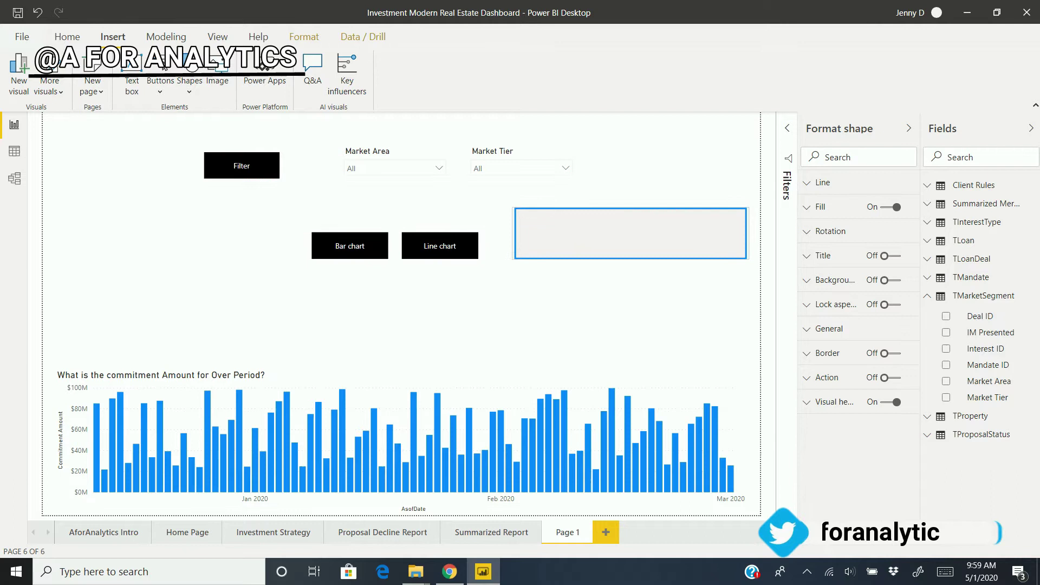
{"action": "left_click_drag", "start_coordinate": [630, 233], "coordinate": [444, 164]}
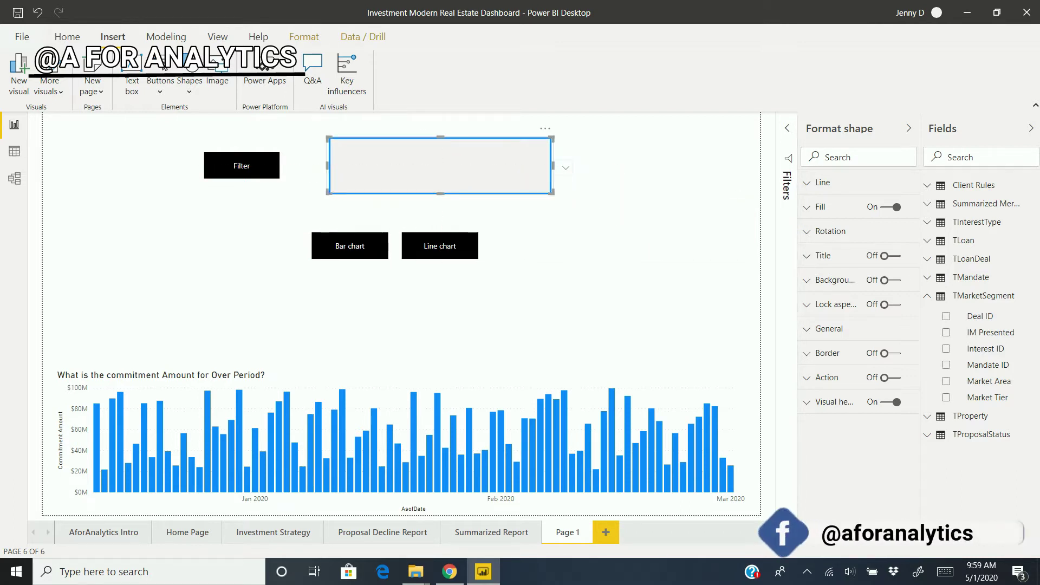
{"action": "left_click_drag", "start_coordinate": [552, 192], "coordinate": [589, 196]}
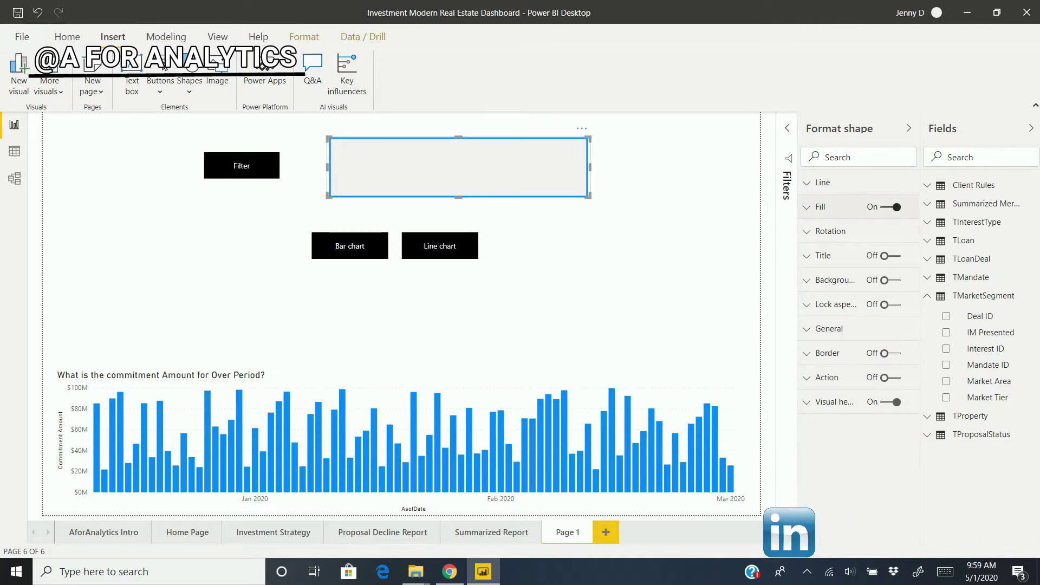
- Turn off the rectangle's fill and adjust its position and left edge so it frames both slicers
{"action": "left_click", "coordinate": [890, 207]}
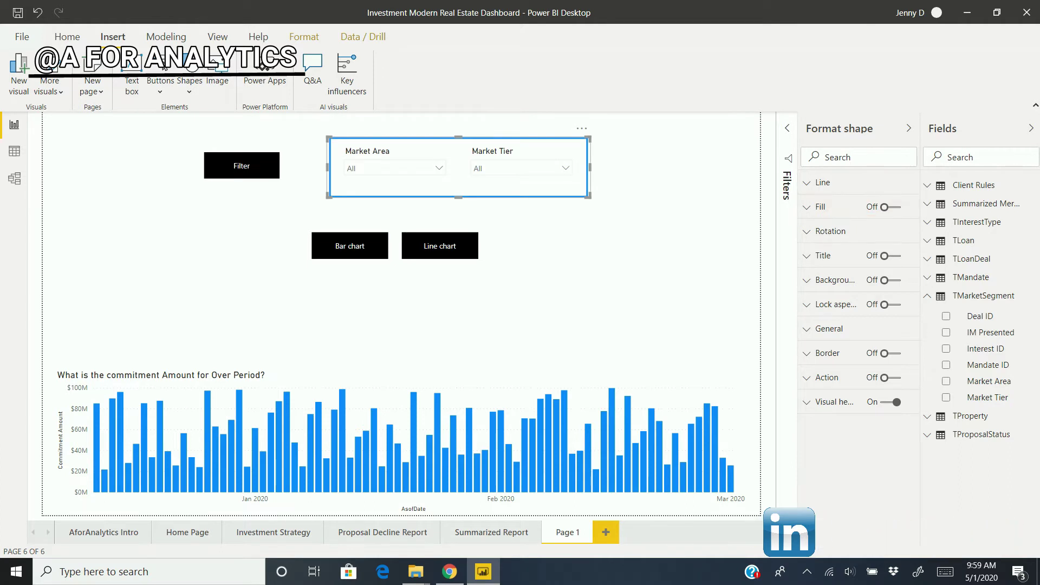
{"action": "left_click_drag", "start_coordinate": [458, 187], "coordinate": [451, 185]}
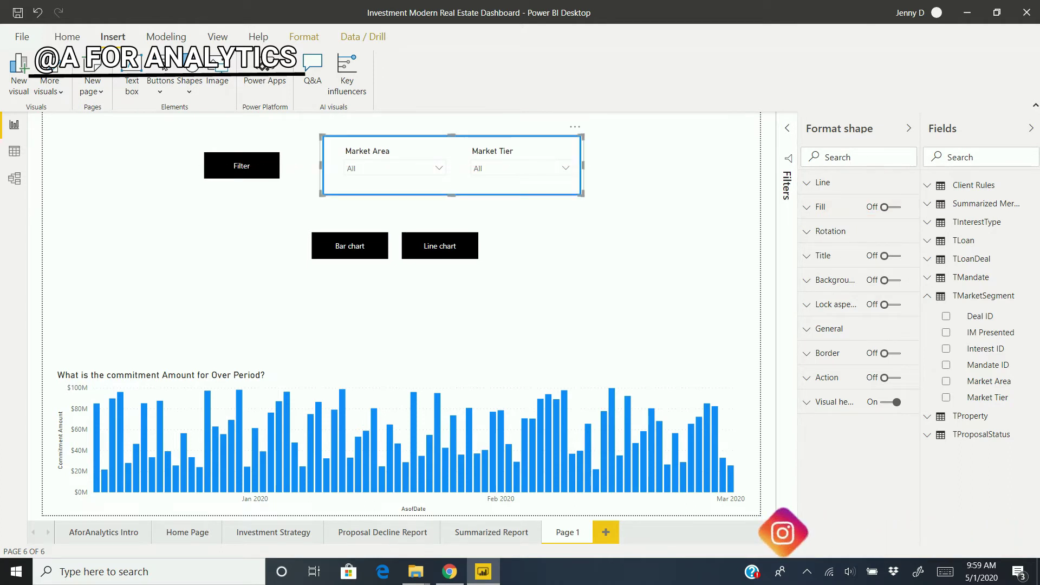
{"action": "key", "text": "Left"}
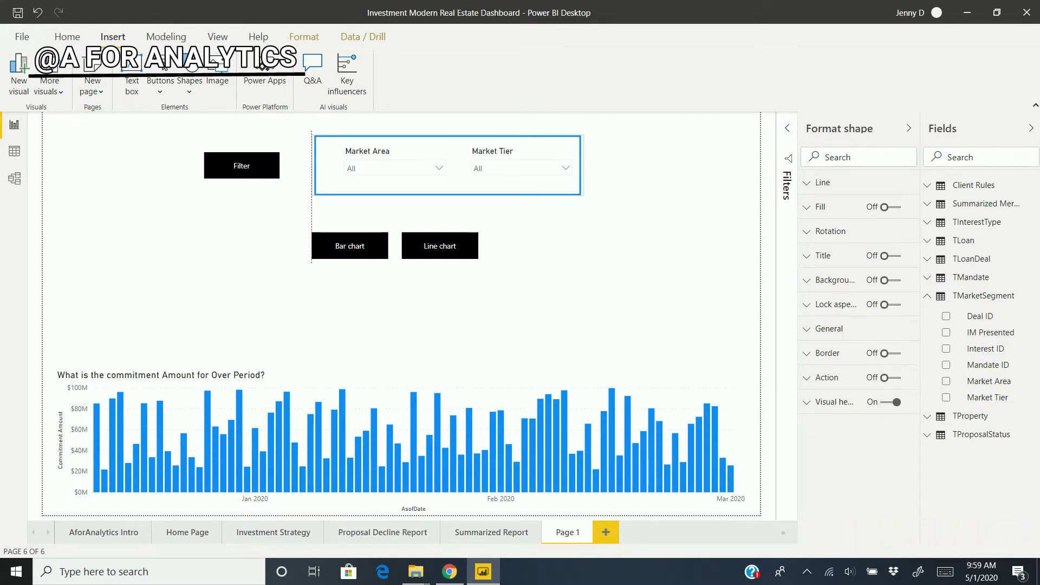
- Extend the left edge of the rectangle frame outward to make room beside the Market Area slicer
{"action": "left_click", "coordinate": [447, 211]}
{"action": "left_click", "coordinate": [447, 185]}
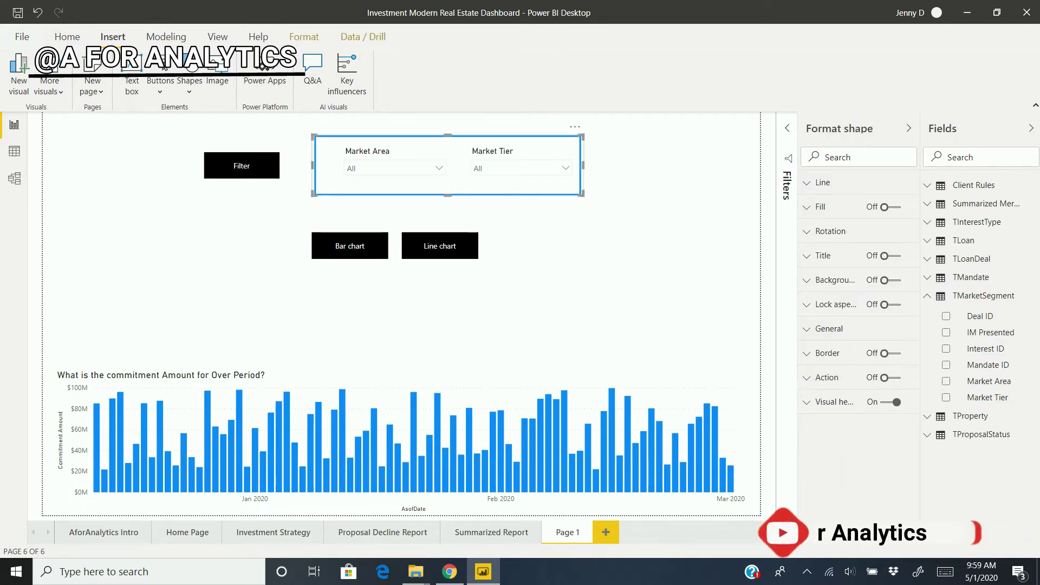
{"action": "left_click_drag", "start_coordinate": [313, 165], "coordinate": [307, 165]}
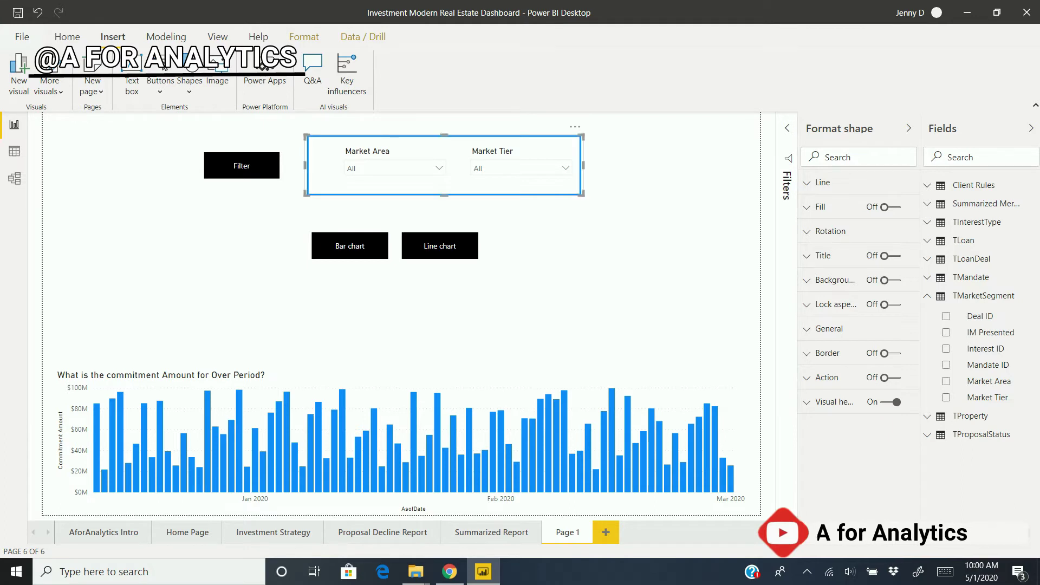
{"action": "left_click", "coordinate": [444, 165]}
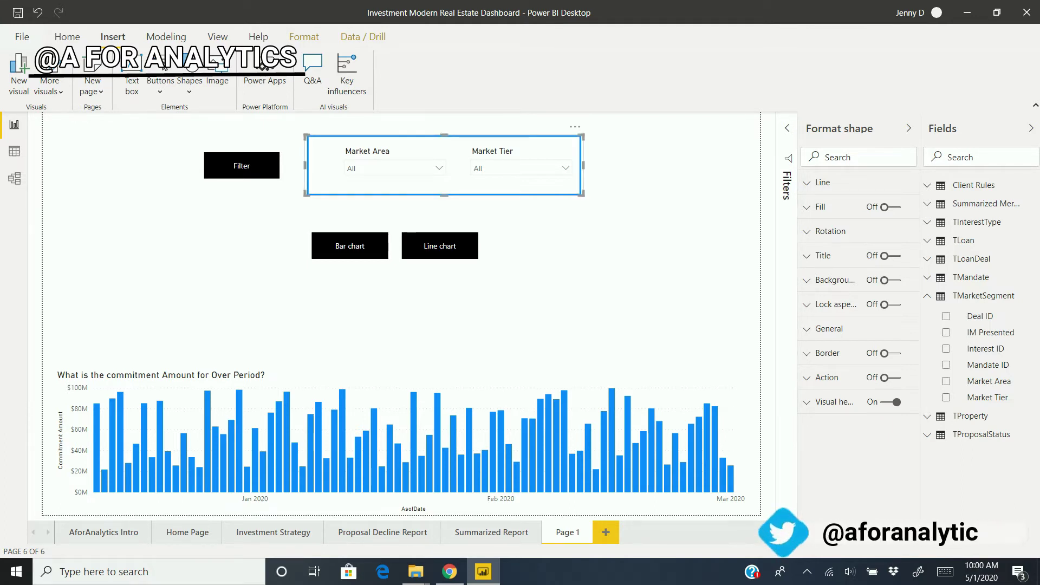
- Insert a Back button and place it inside the frame, to the left of the Market Area slicer
{"action": "left_click", "coordinate": [160, 87]}
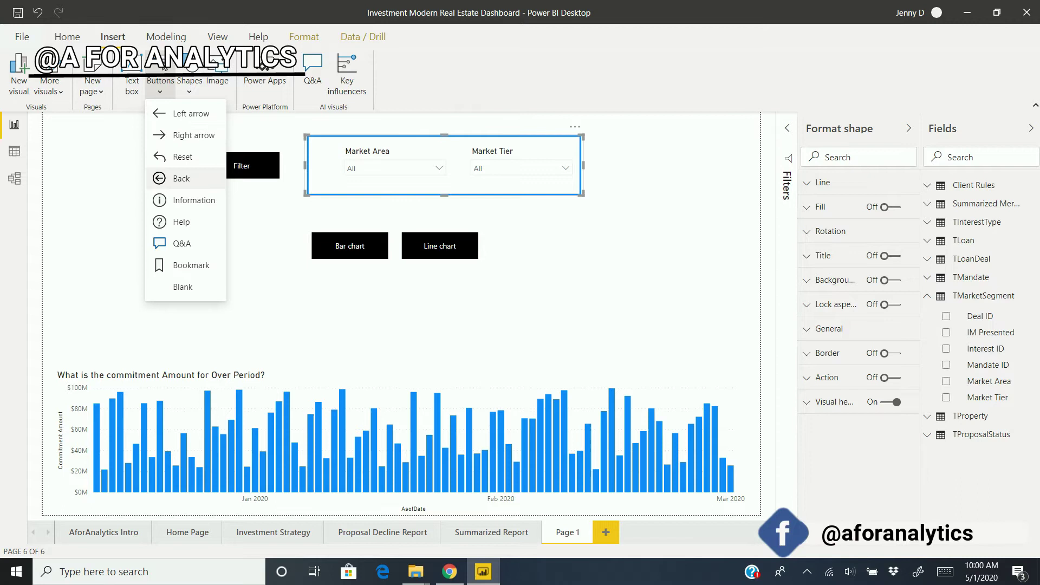
{"action": "left_click", "coordinate": [181, 178]}
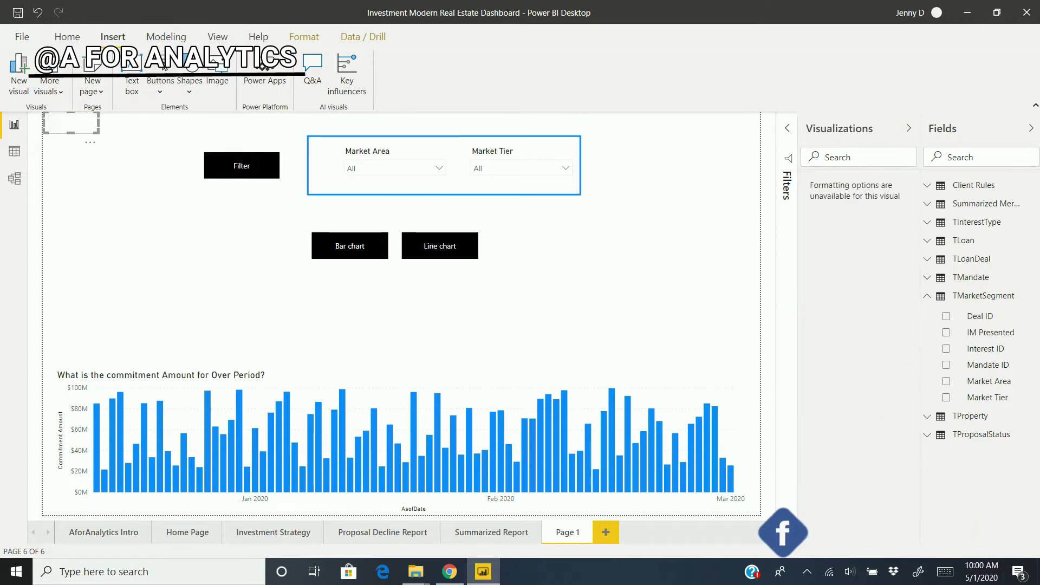
{"action": "left_click_drag", "start_coordinate": [70, 123], "coordinate": [325, 166]}
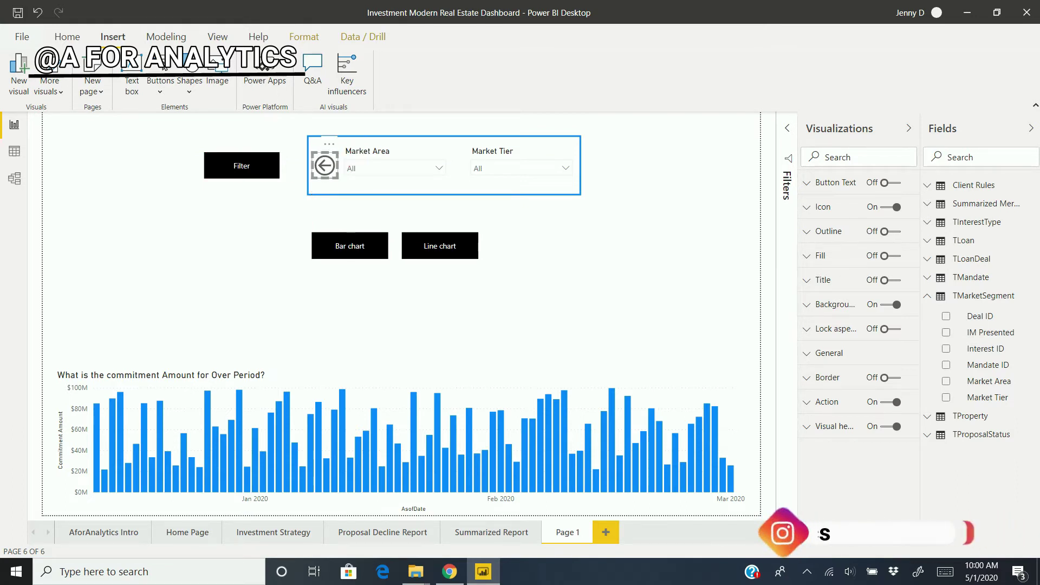
{"action": "key", "text": "Escape"}
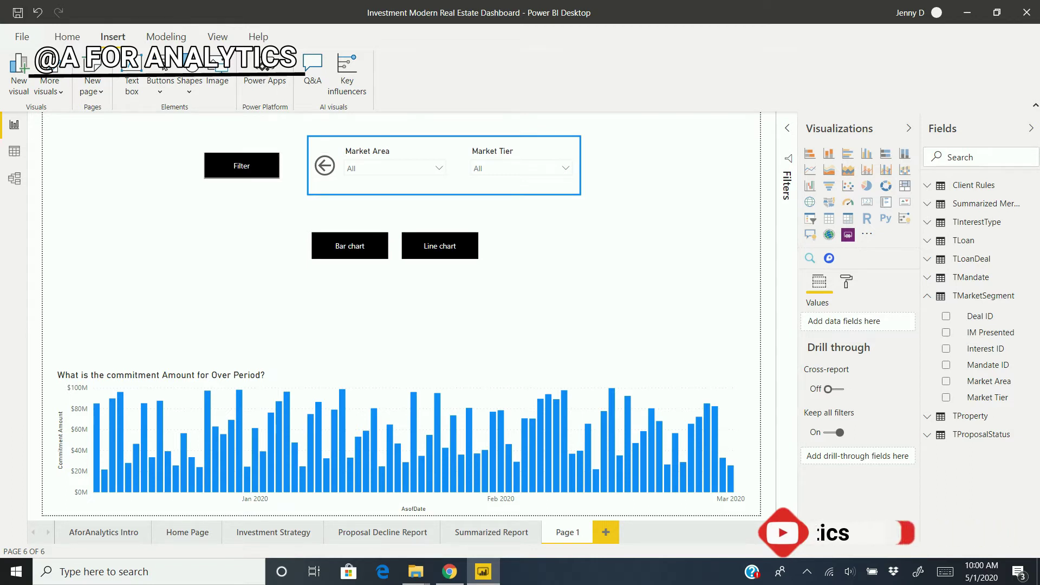
{"action": "left_click", "coordinate": [242, 166]}
{"action": "left_click", "coordinate": [325, 166]}
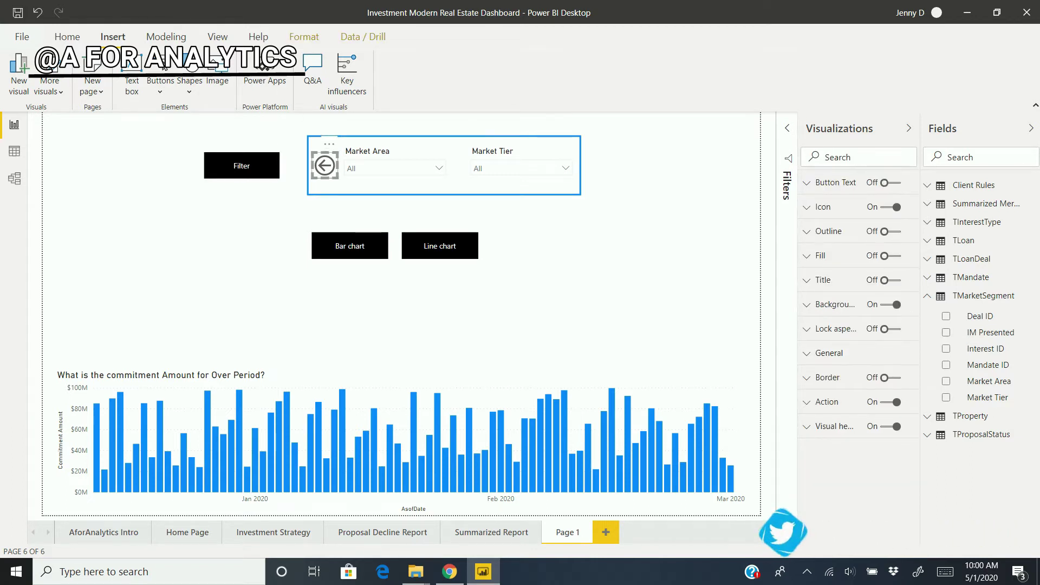
{"action": "left_click", "coordinate": [401, 309]}
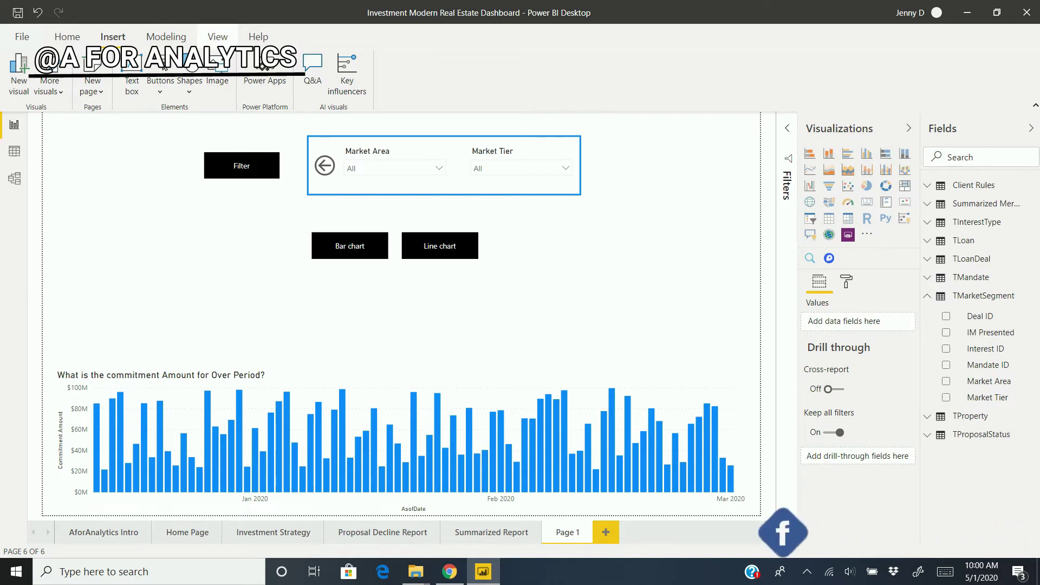
- Show the Bookmarks and Selection panes
{"action": "left_click", "coordinate": [217, 36]}
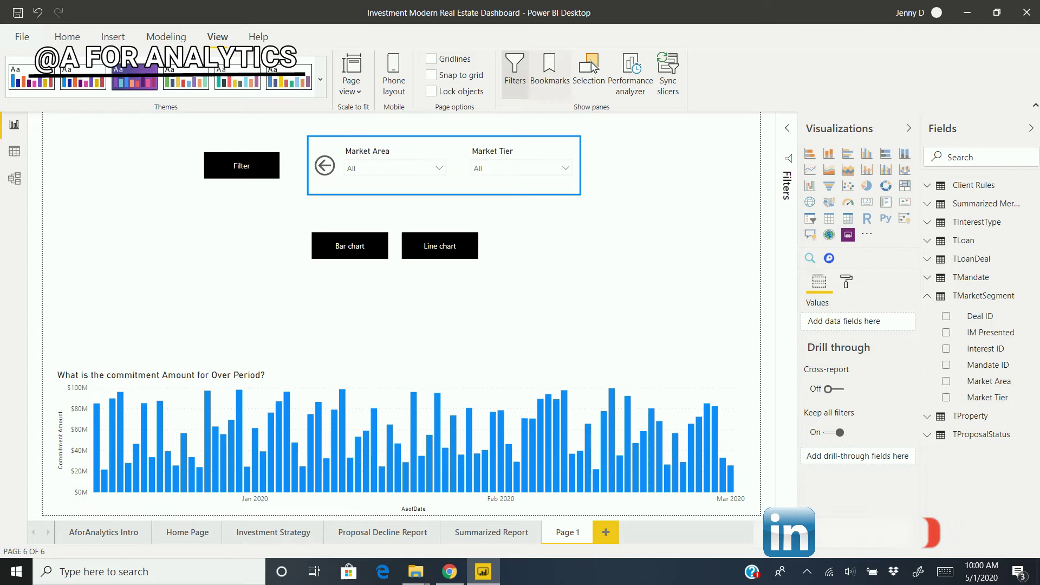
{"action": "left_click", "coordinate": [549, 70]}
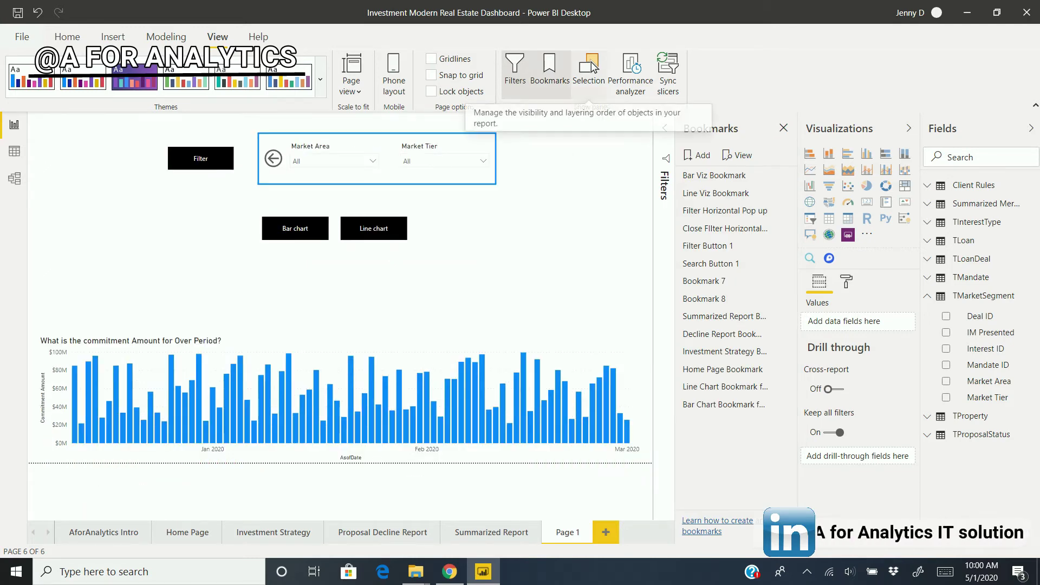
{"action": "left_click", "coordinate": [590, 70]}
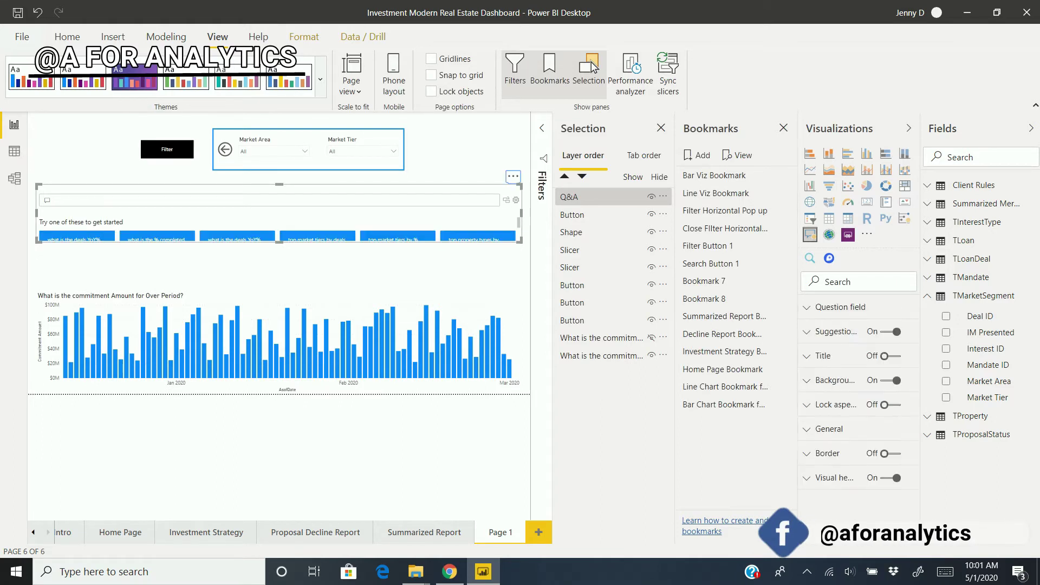
- Delete the Q&A visual that covers the Bar chart and Line chart buttons
{"action": "left_click", "coordinate": [513, 176]}
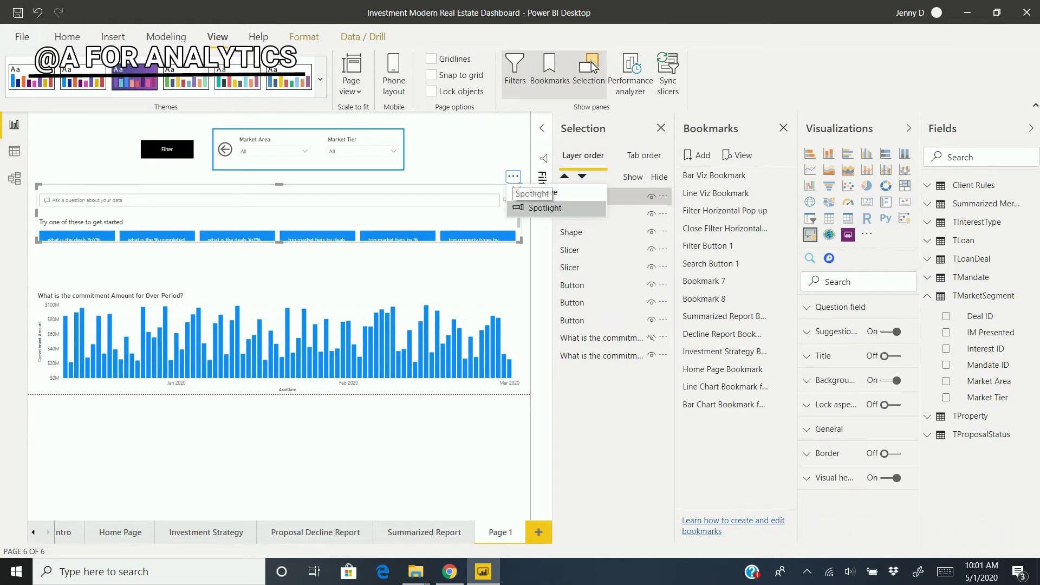
{"action": "left_click", "coordinate": [529, 193]}
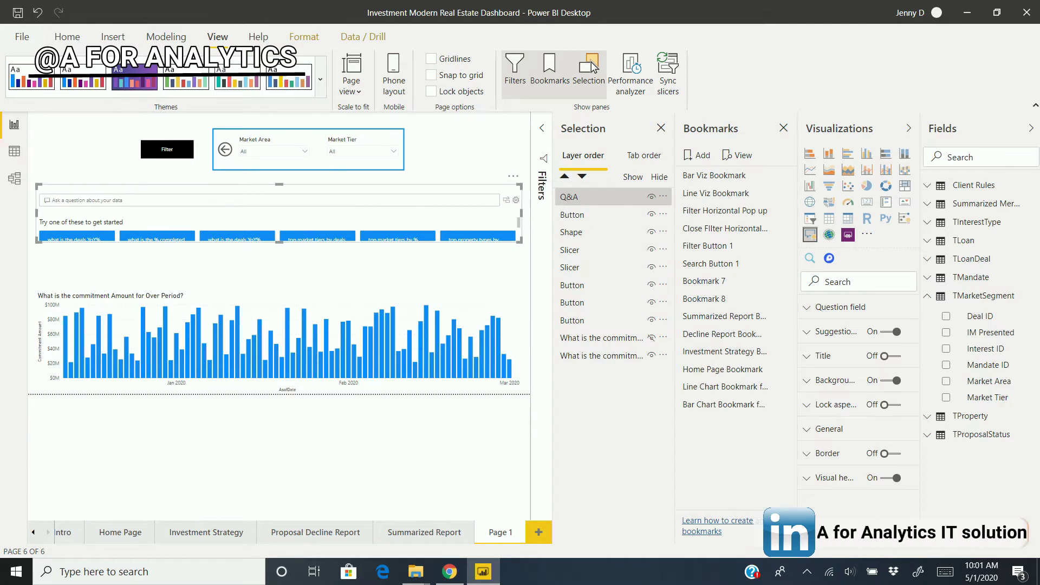
{"action": "key", "text": "Delete"}
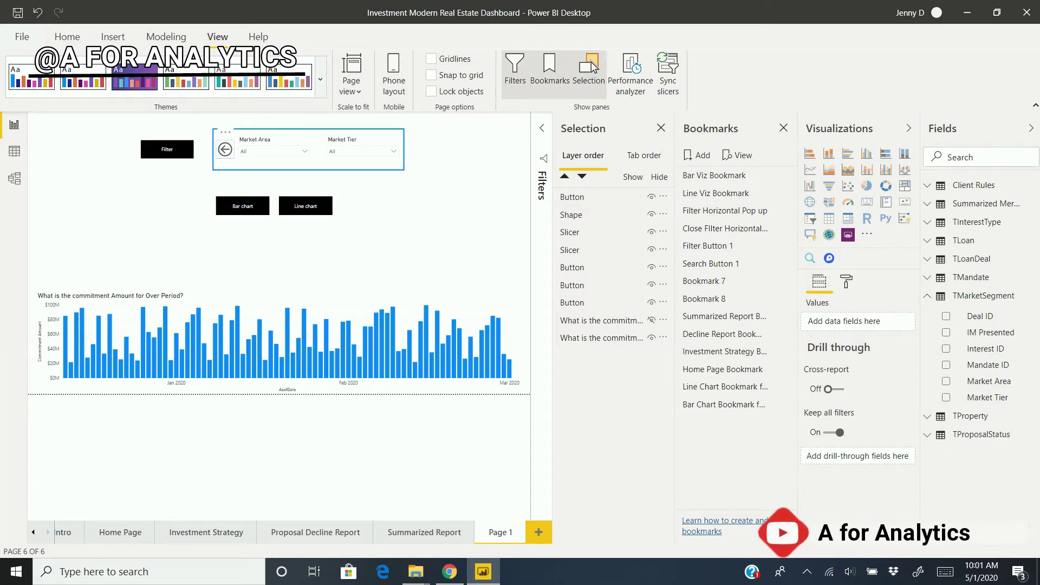
- Add a bookmark of the page with the filter panel visible and name it "Horizontal Filter Panel"
{"action": "left_click", "coordinate": [224, 150]}
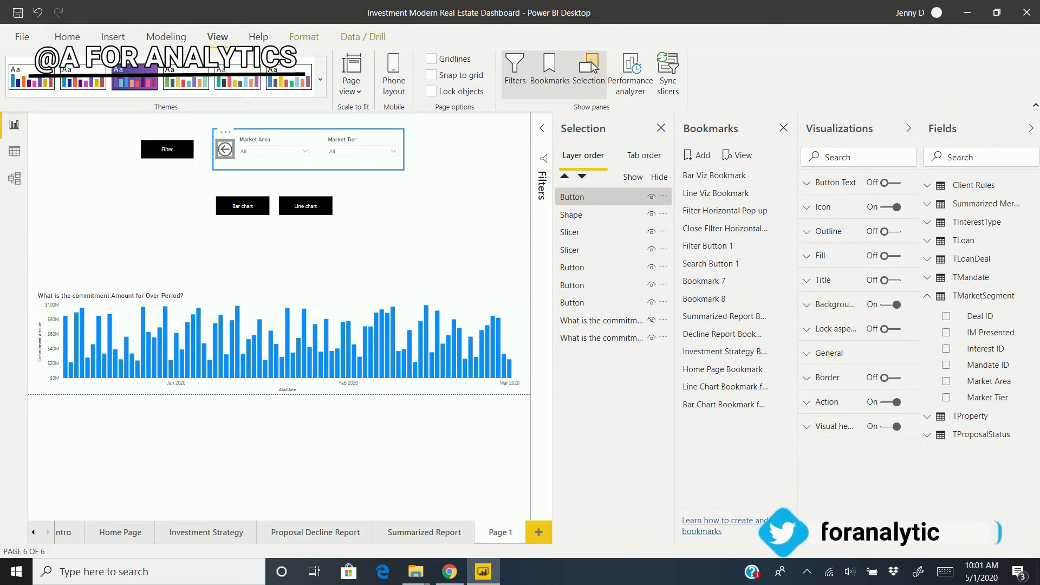
{"action": "key", "text": "Escape"}
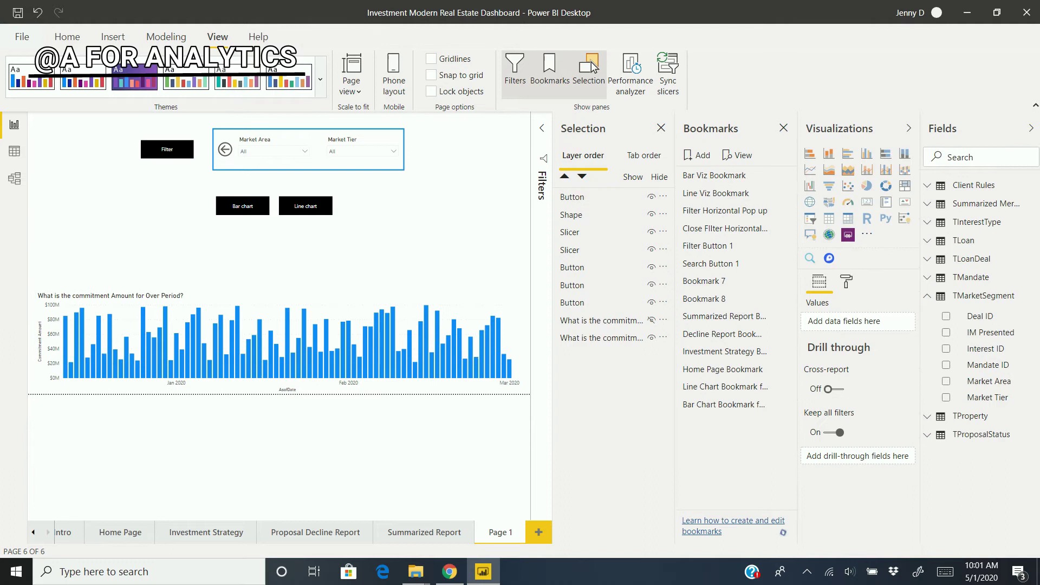
{"action": "key", "text": "Return"}
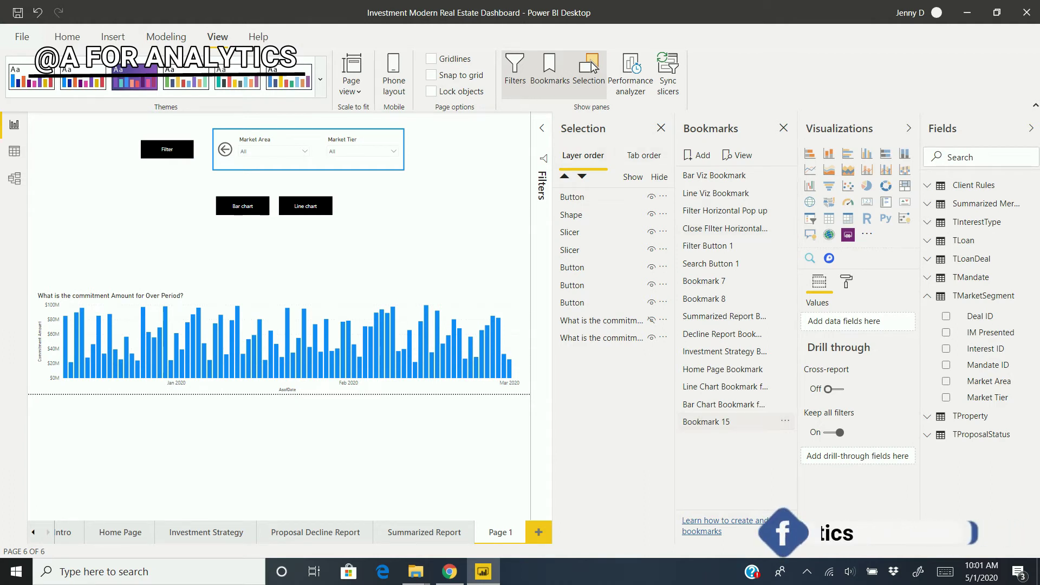
{"action": "key", "text": "F2"}
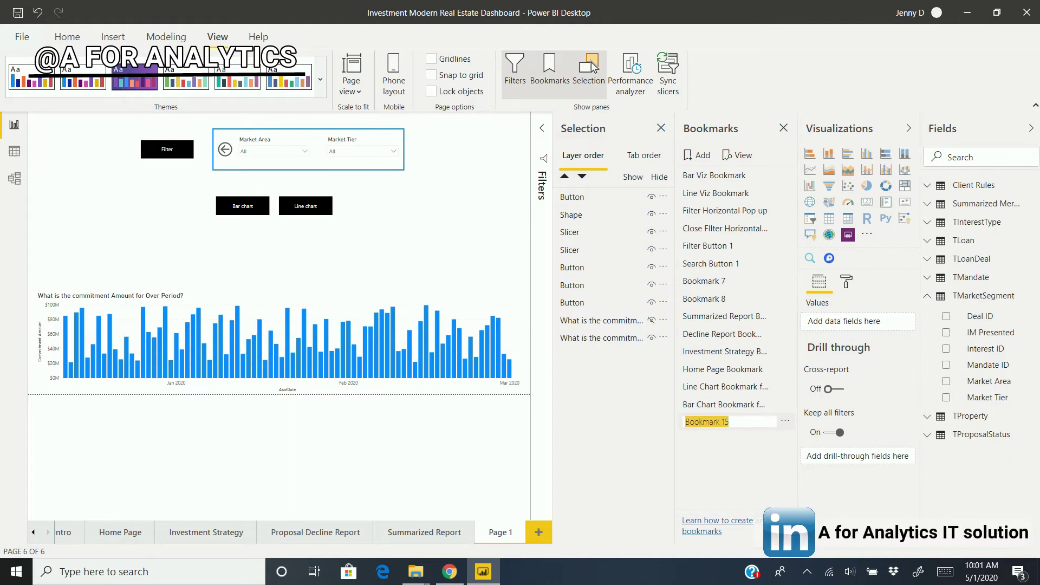
{"action": "type", "text": "Ho"}
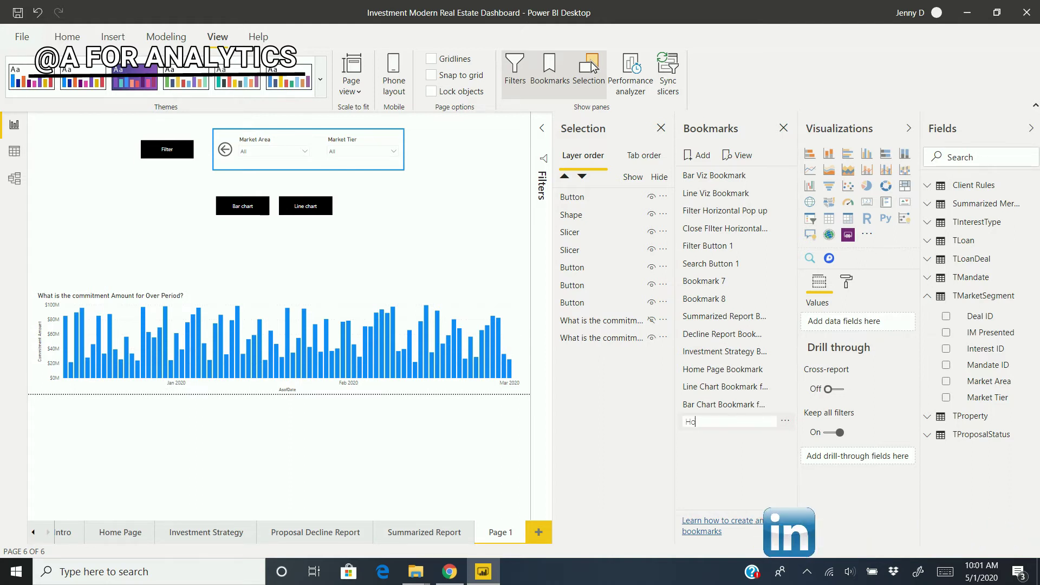
{"action": "type", "text": "rizontal Filte"}
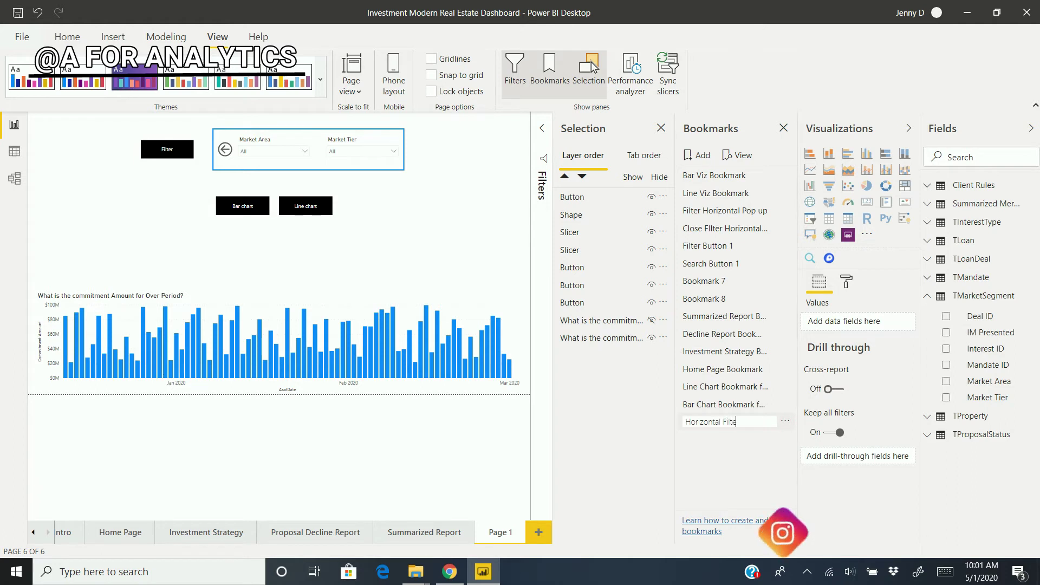
{"action": "type", "text": "r Panel"}
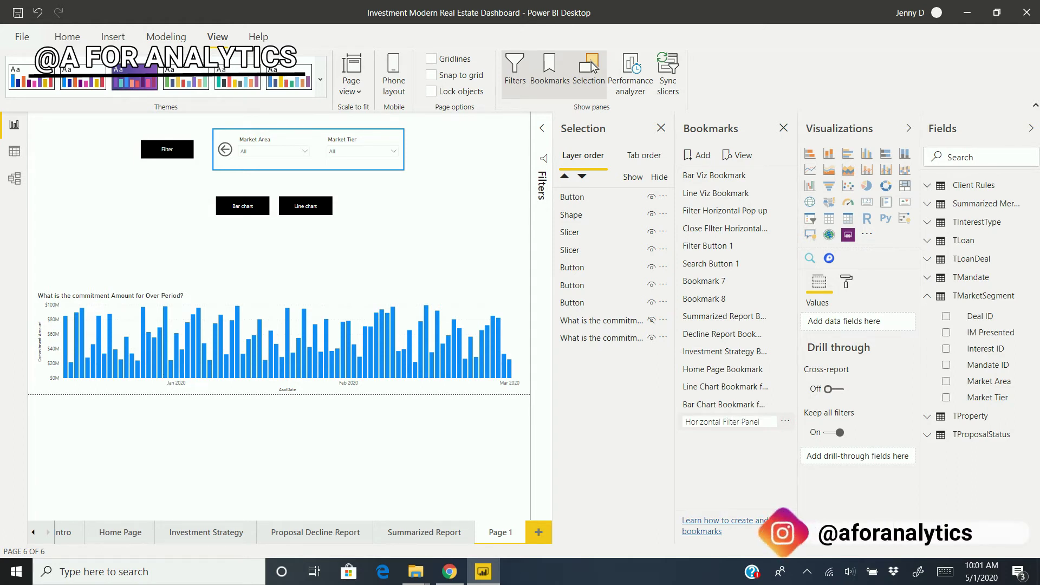
{"action": "key", "text": "Return"}
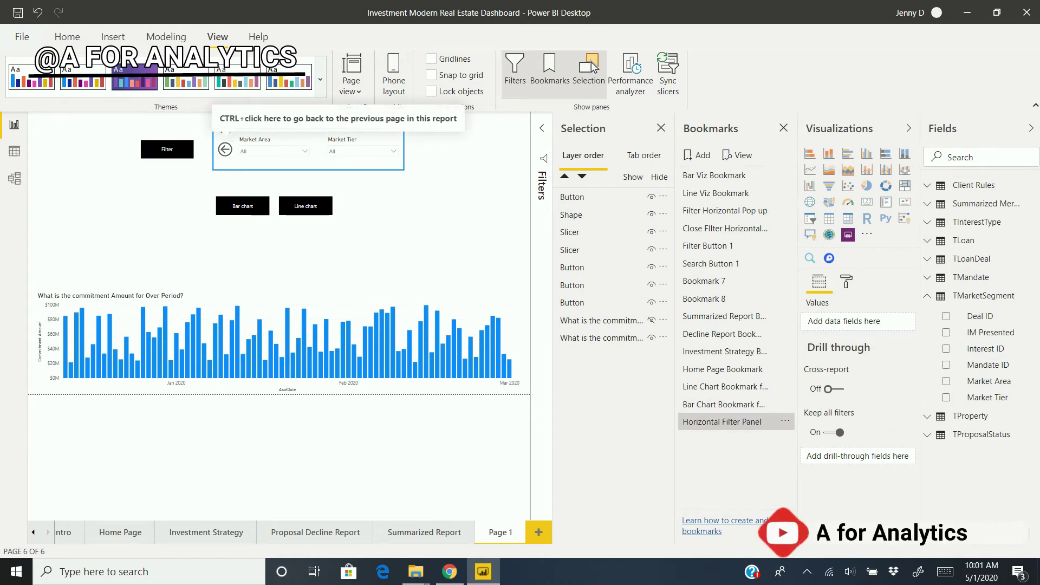
- Hide both slicers, the rectangle frame and the Back button, leaving the Filter button and chart buttons visible
{"action": "left_click", "coordinate": [225, 149]}
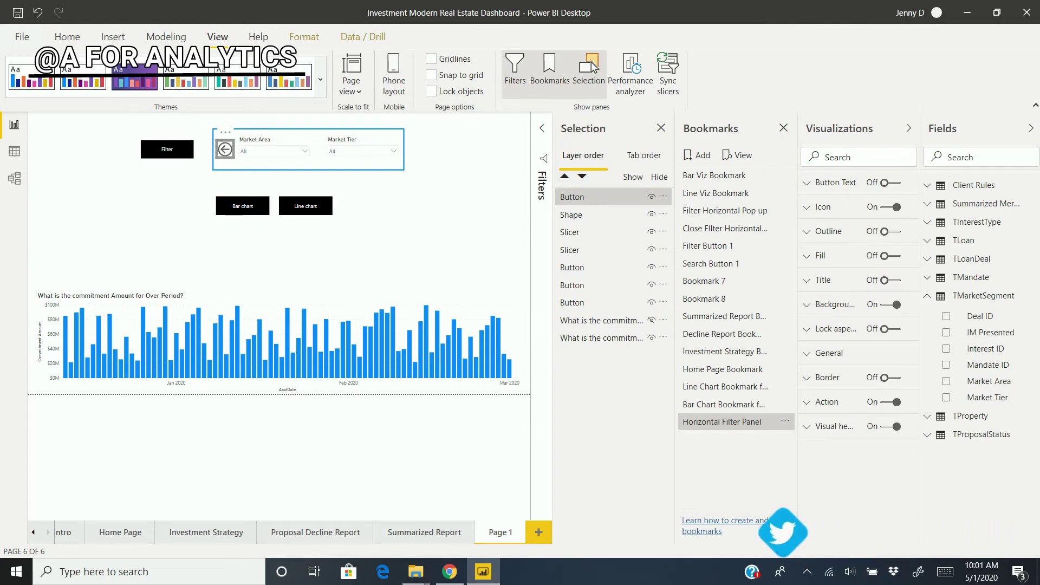
{"action": "key", "text": "Escape"}
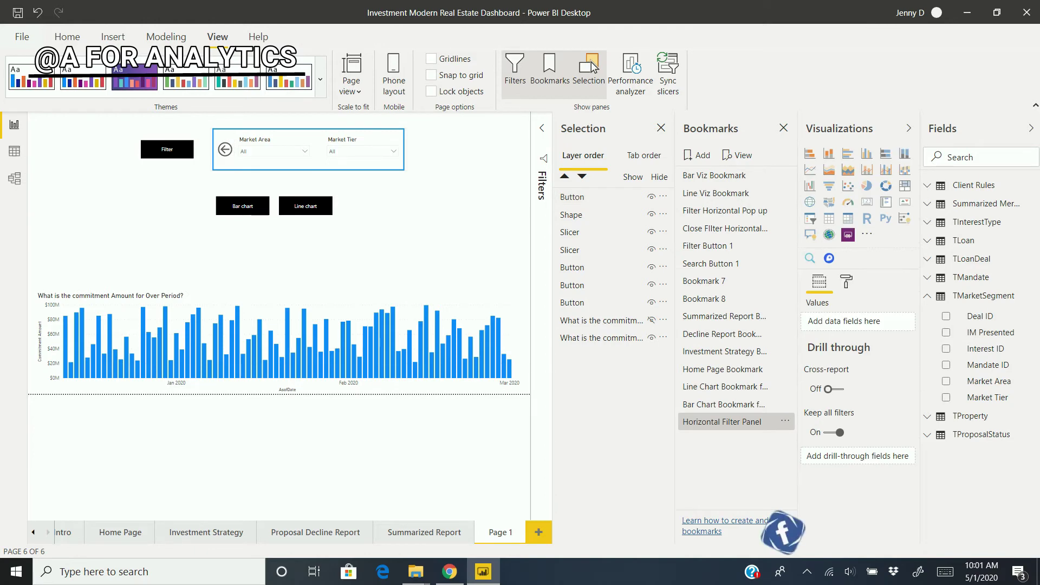
{"action": "left_click", "coordinate": [224, 150]}
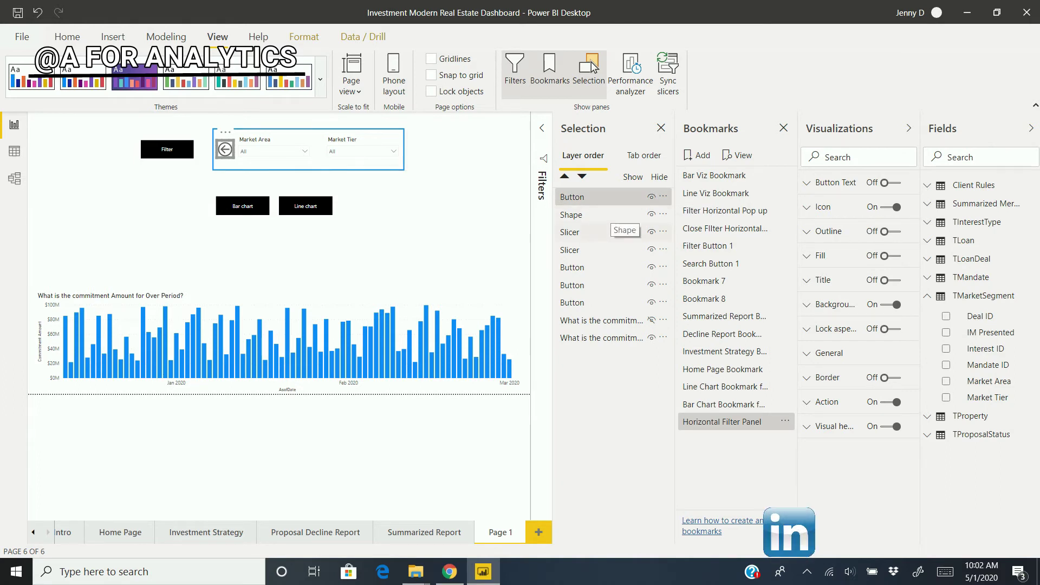
{"action": "left_click", "coordinate": [596, 232]}
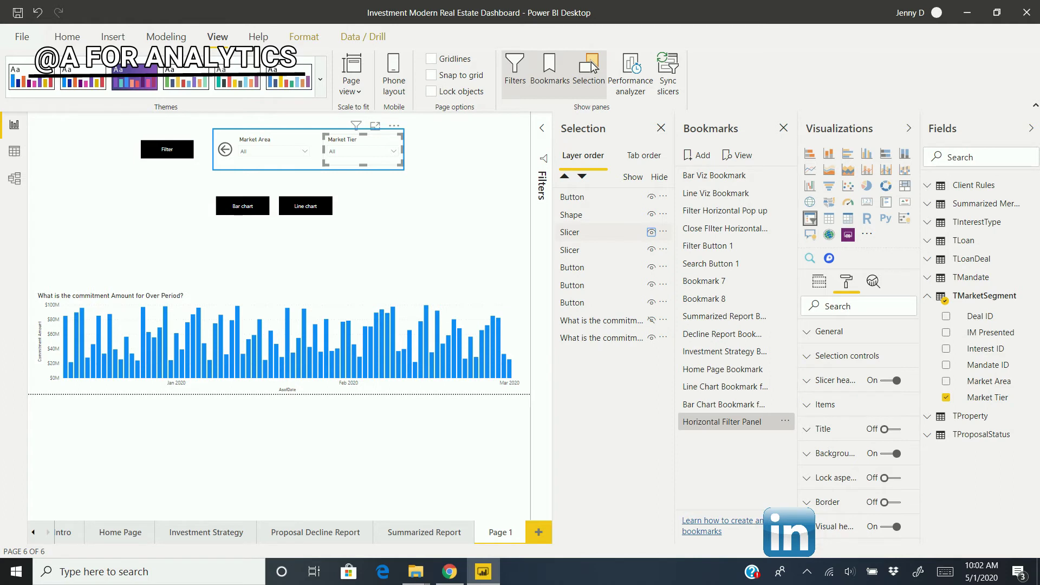
{"action": "left_click", "coordinate": [651, 232]}
{"action": "left_click", "coordinate": [651, 250]}
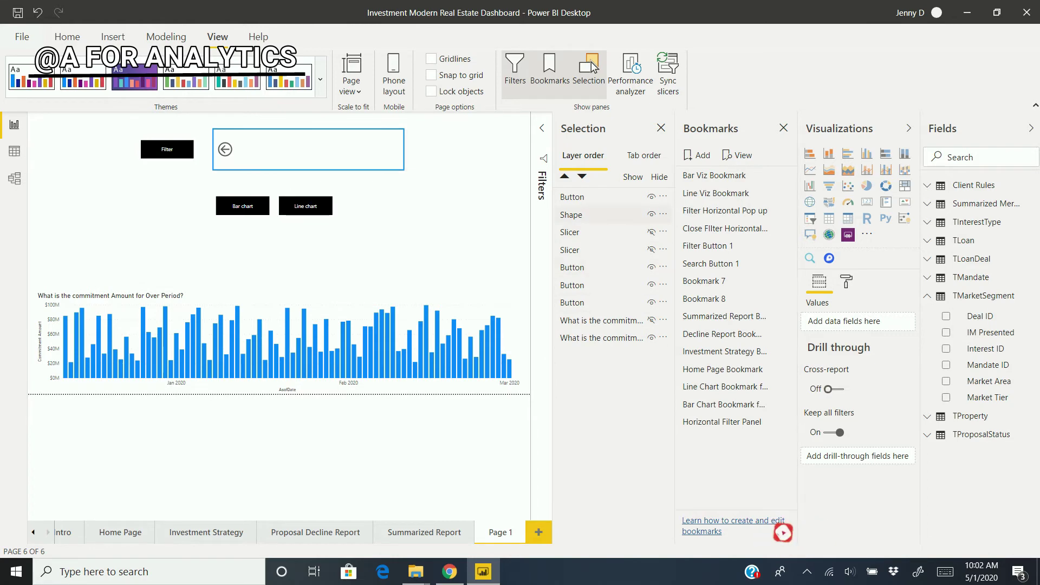
{"action": "left_click", "coordinate": [574, 214]}
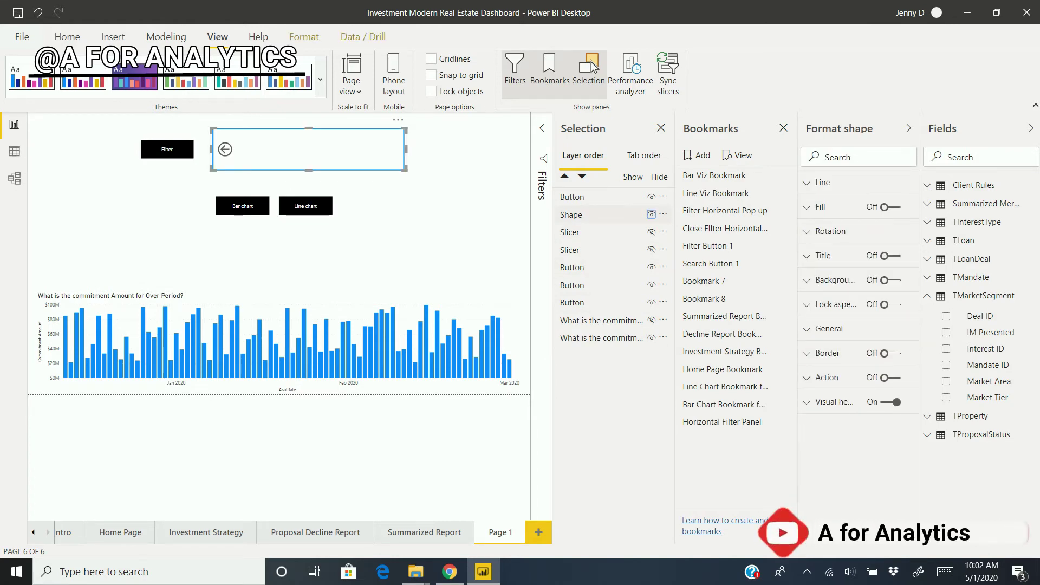
{"action": "left_click", "coordinate": [651, 215]}
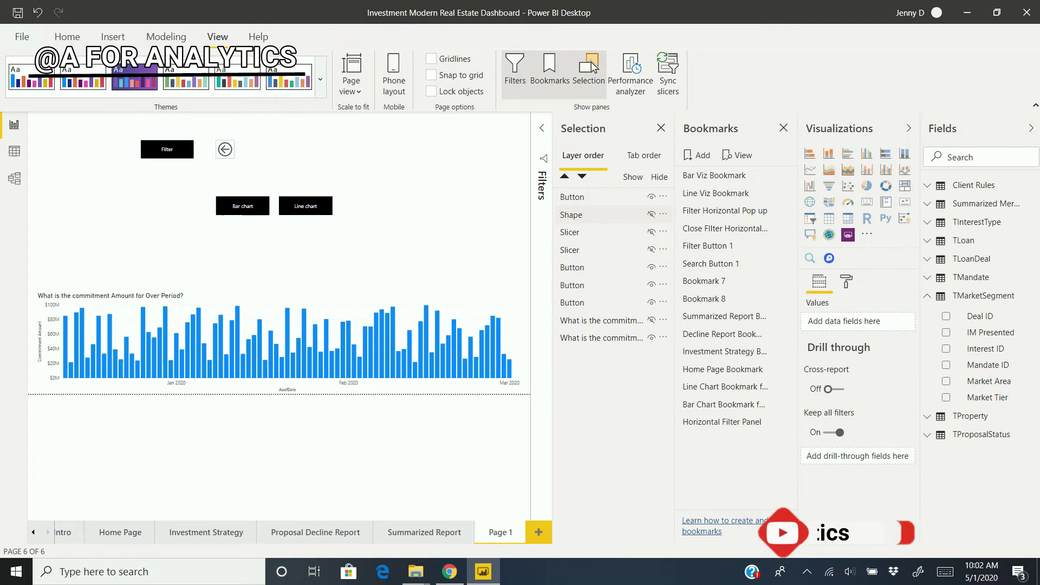
{"action": "left_click", "coordinate": [651, 196]}
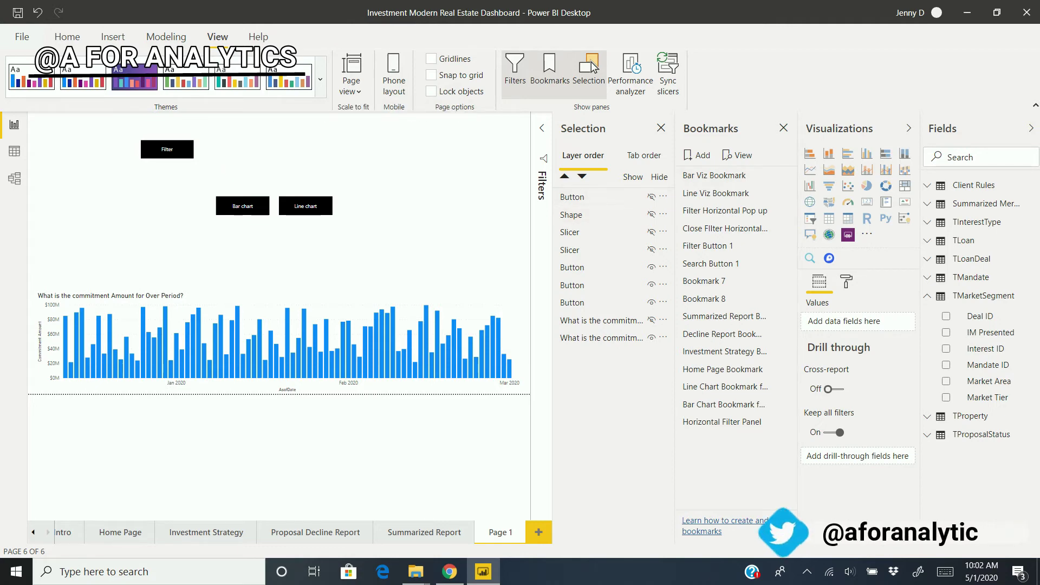
- Add a bookmark of the page with the filter panel hidden and name it "Filter Panel - Level 1"
{"action": "left_click", "coordinate": [696, 155]}
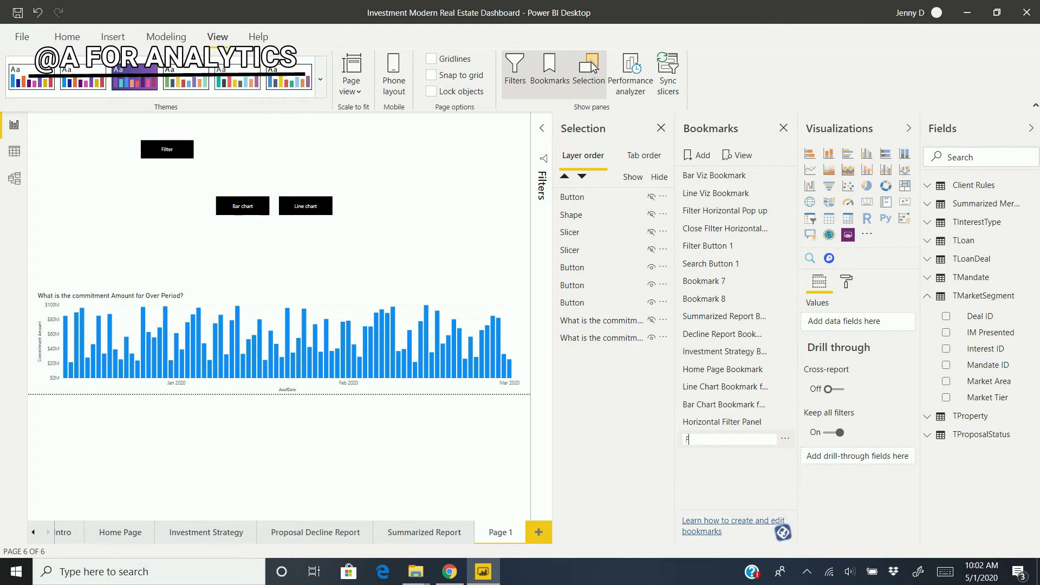
{"action": "type", "text": "lter Panel - L"}
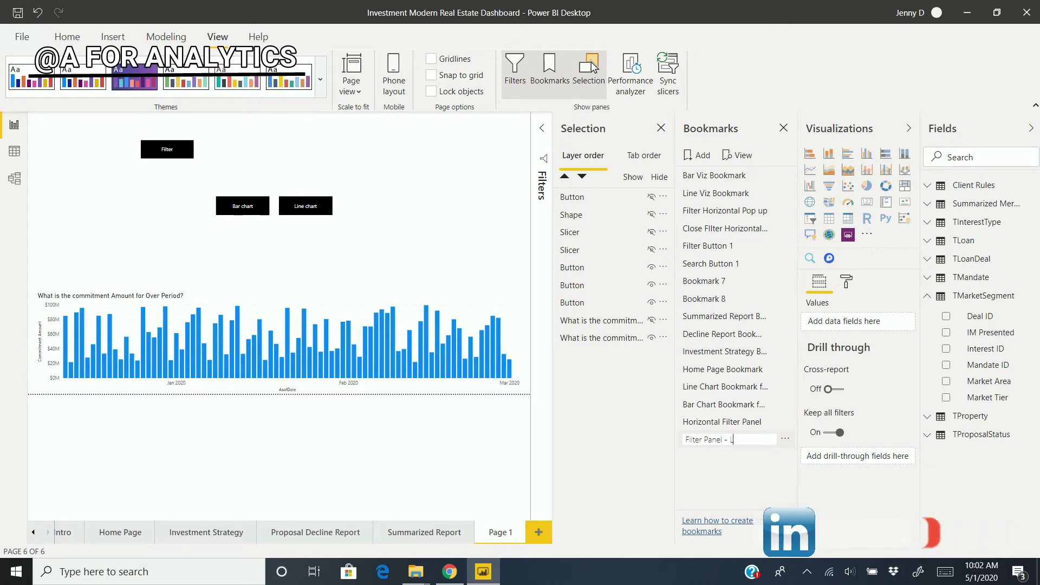
{"action": "type", "text": "evel 1"}
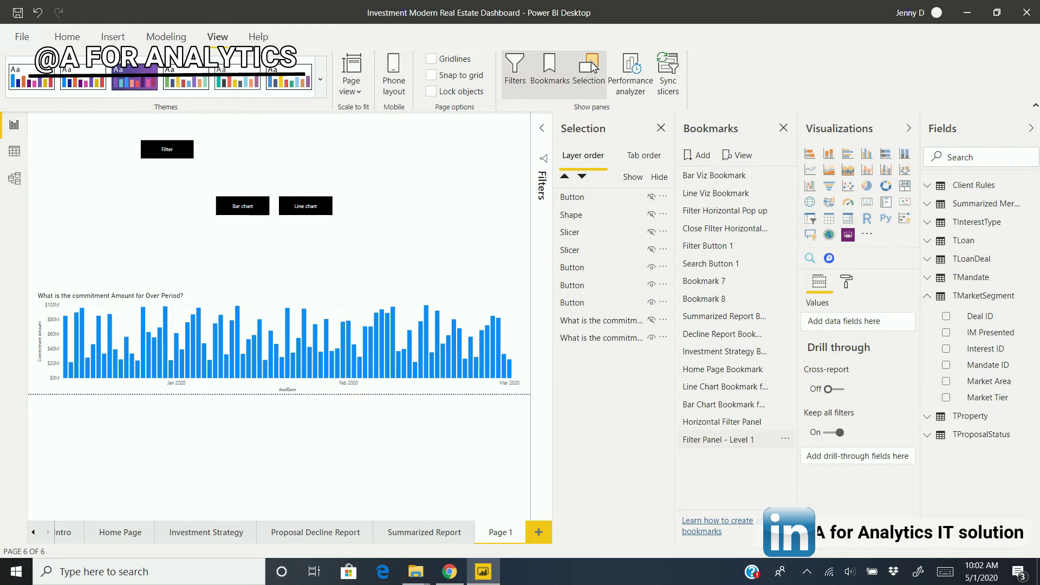
{"action": "left_click", "coordinate": [718, 439]}
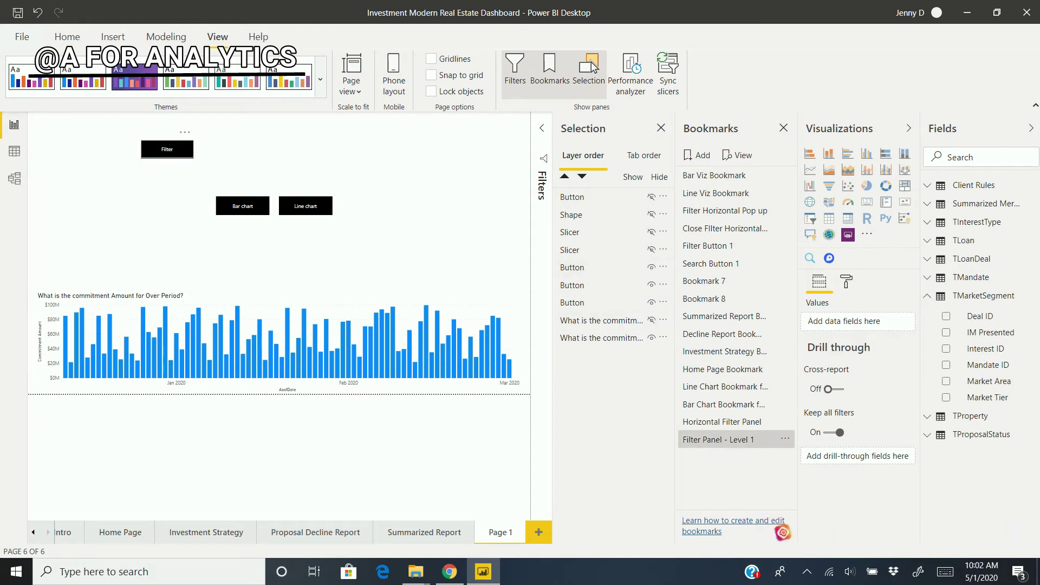
- Turn on the action of the Filter button and set its type to Bookmark
{"action": "left_click", "coordinate": [167, 150]}
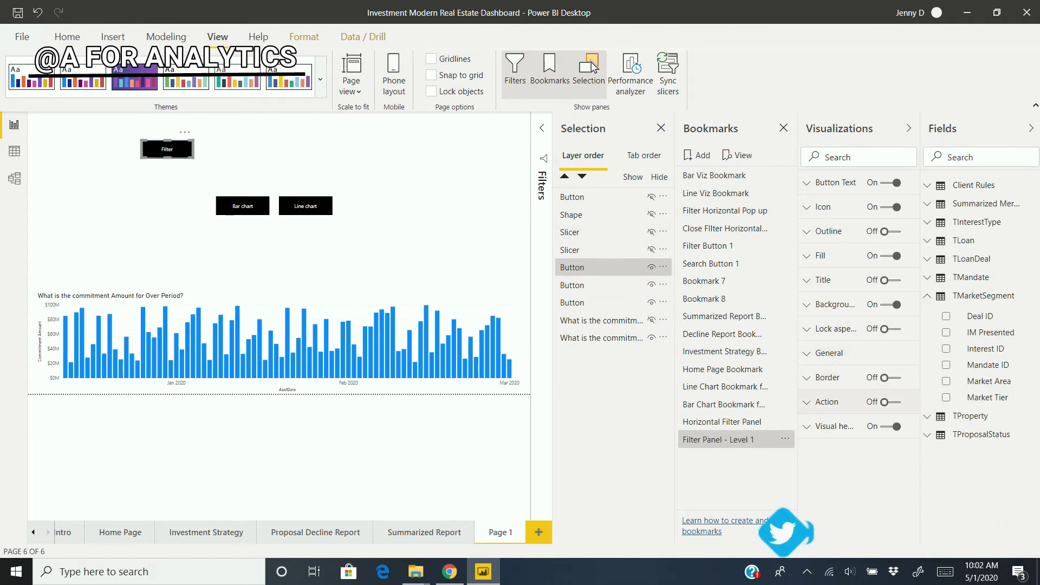
{"action": "left_click", "coordinate": [827, 401]}
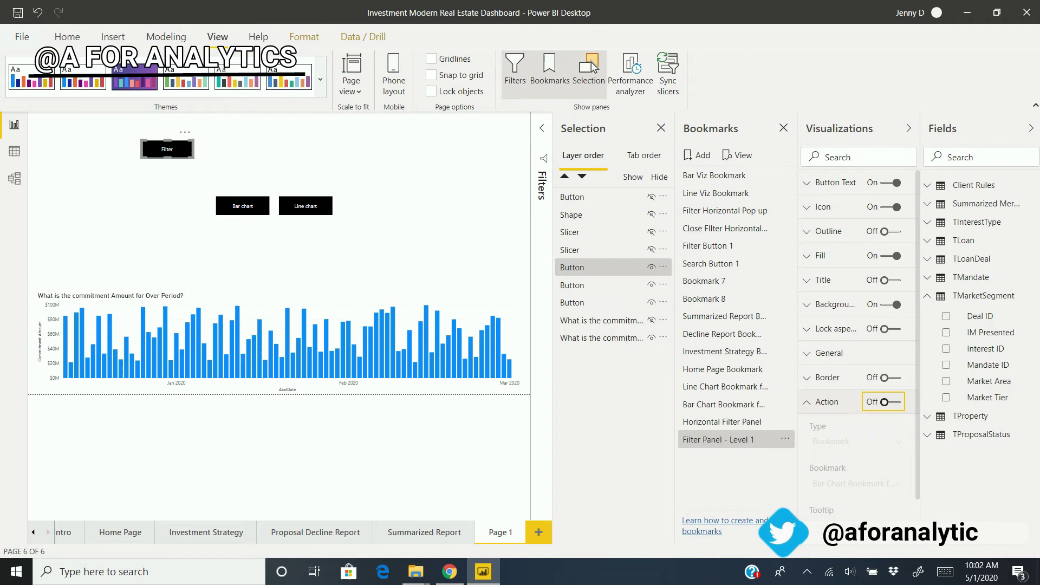
{"action": "left_click", "coordinate": [884, 402]}
{"action": "scroll", "coordinate": [858, 401], "scroll_direction": "down", "scroll_amount": 1}
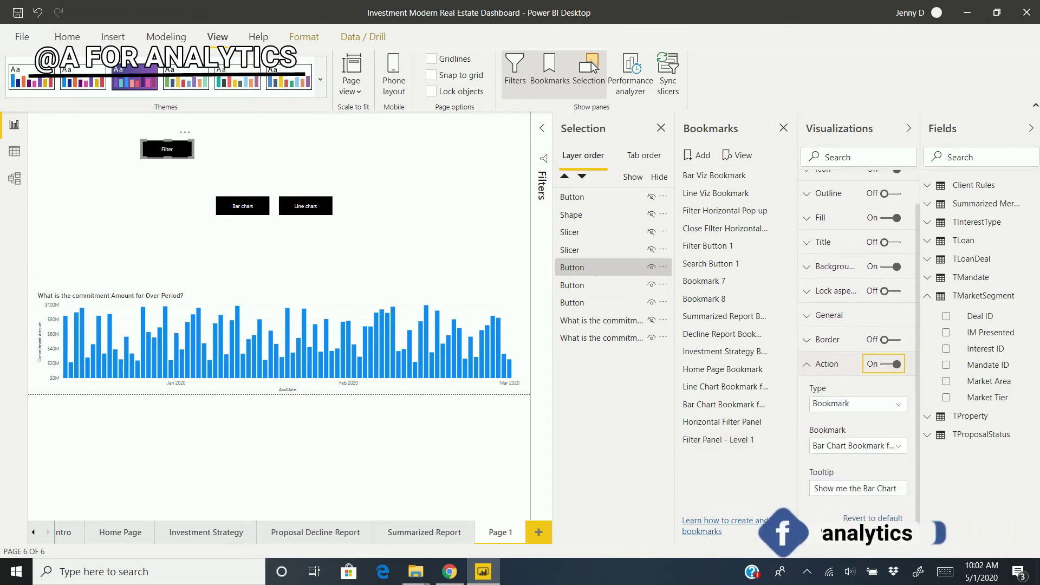
{"action": "left_click", "coordinate": [857, 445]}
{"action": "left_click", "coordinate": [858, 445]}
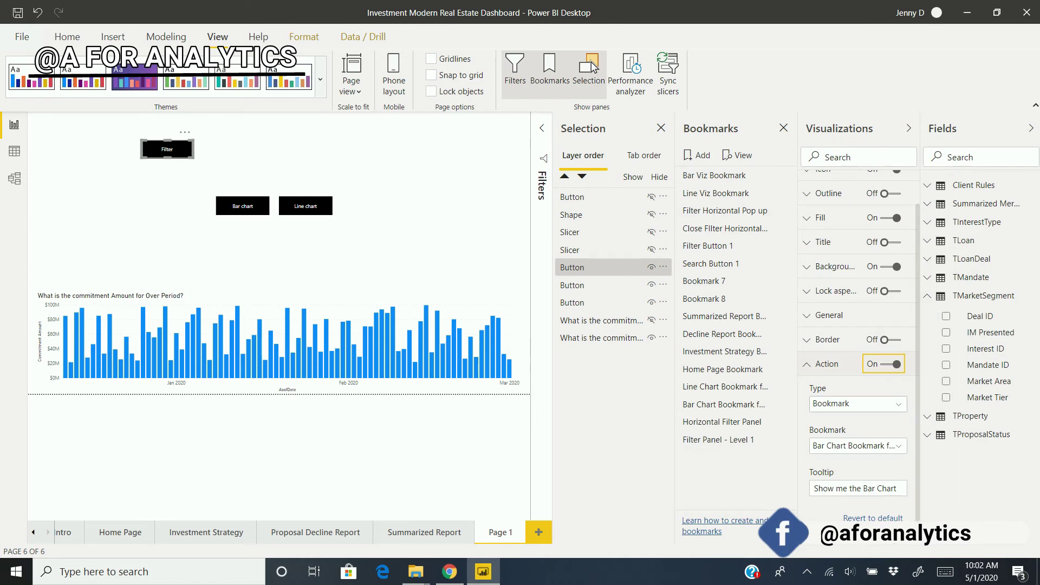
{"action": "left_click", "coordinate": [857, 404]}
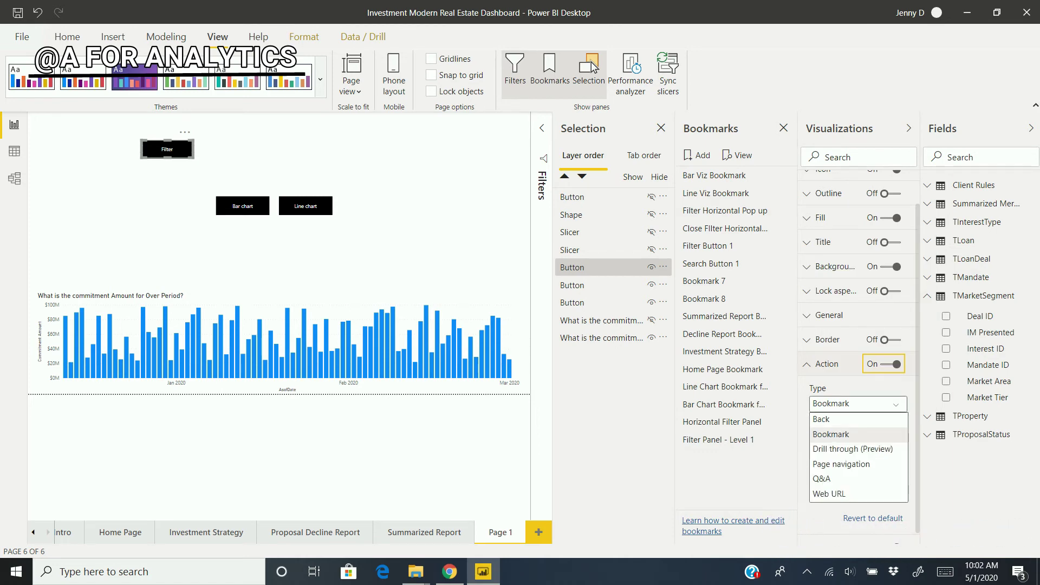
{"action": "left_click", "coordinate": [858, 434]}
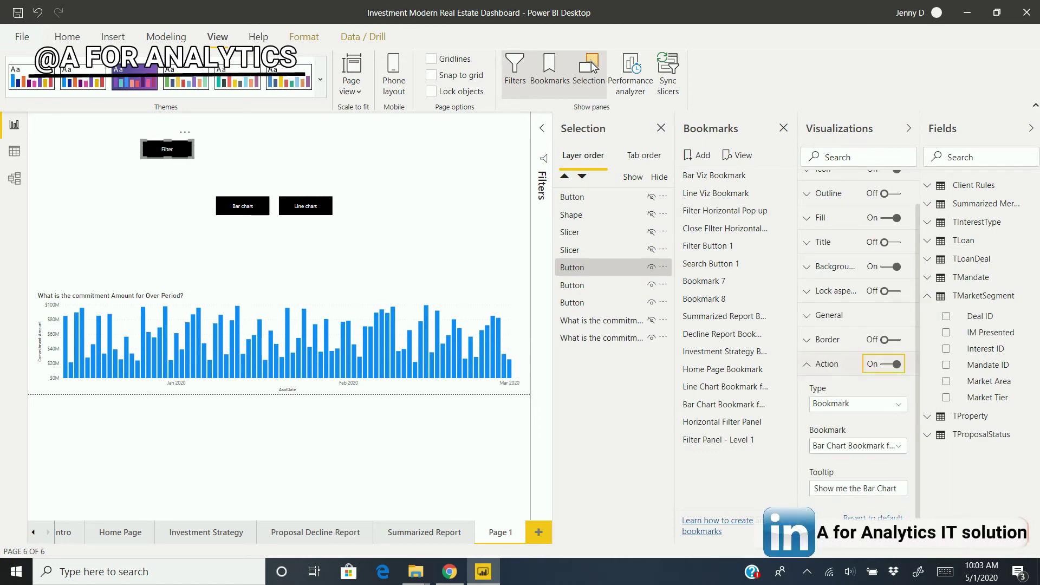
- Assign the Horizontal Filter Panel bookmark to the Filter button's action
{"action": "left_click", "coordinate": [858, 445]}
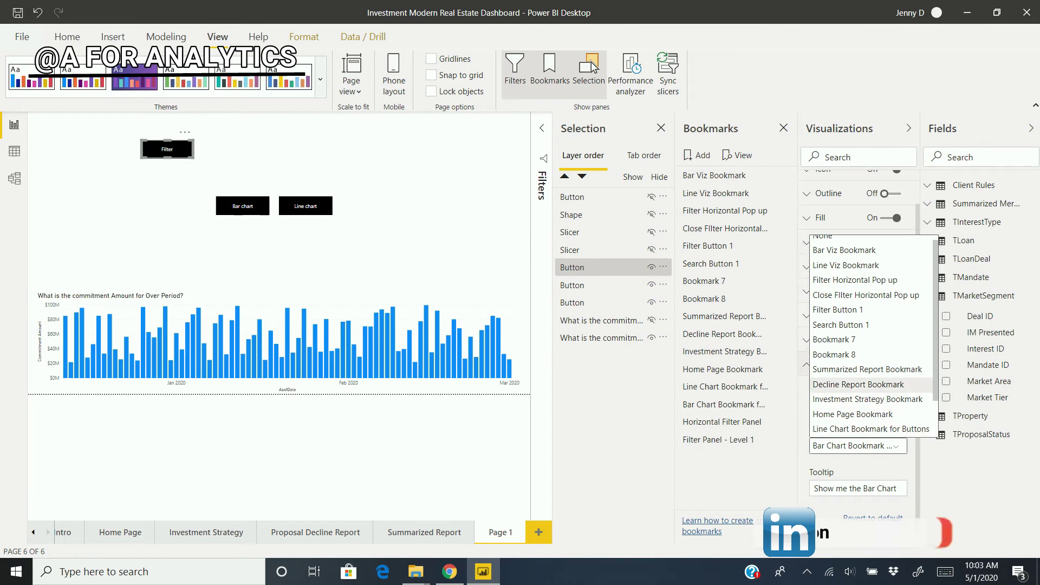
{"action": "scroll", "coordinate": [867, 387], "scroll_direction": "down", "scroll_amount": 1}
{"action": "scroll", "coordinate": [866, 354], "scroll_direction": "down", "scroll_amount": 1}
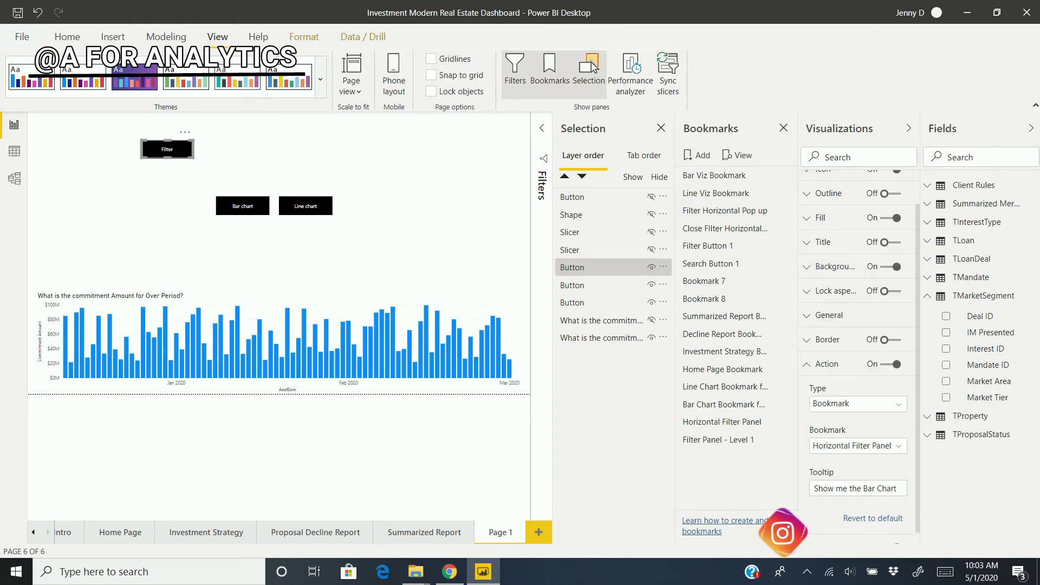
{"action": "left_click", "coordinate": [851, 413]}
- Change the Filter button's tooltip to "Show me the Filter Area"
{"action": "triple_click", "coordinate": [871, 489]}
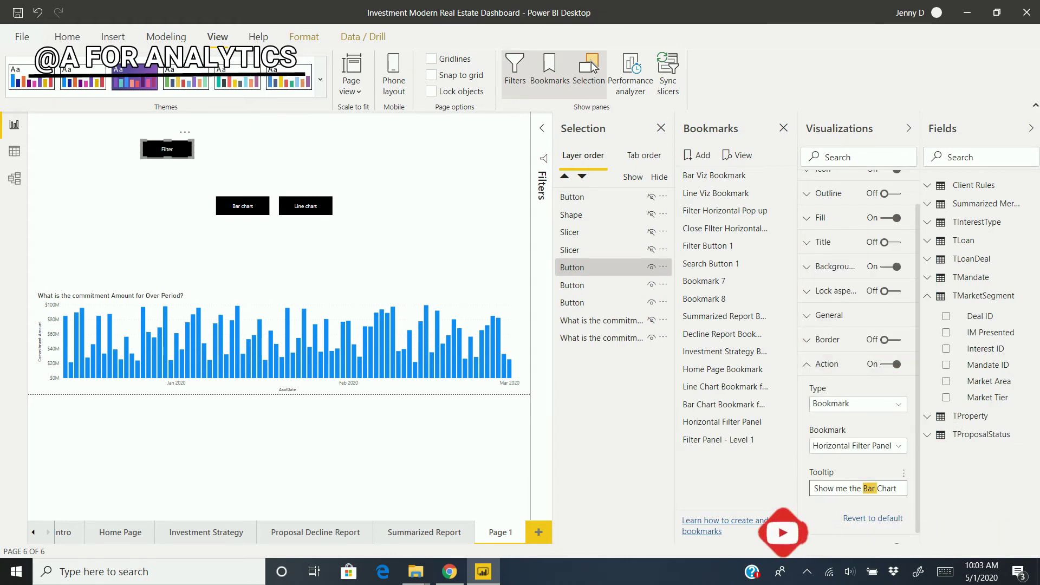
{"action": "left_click", "coordinate": [871, 488]}
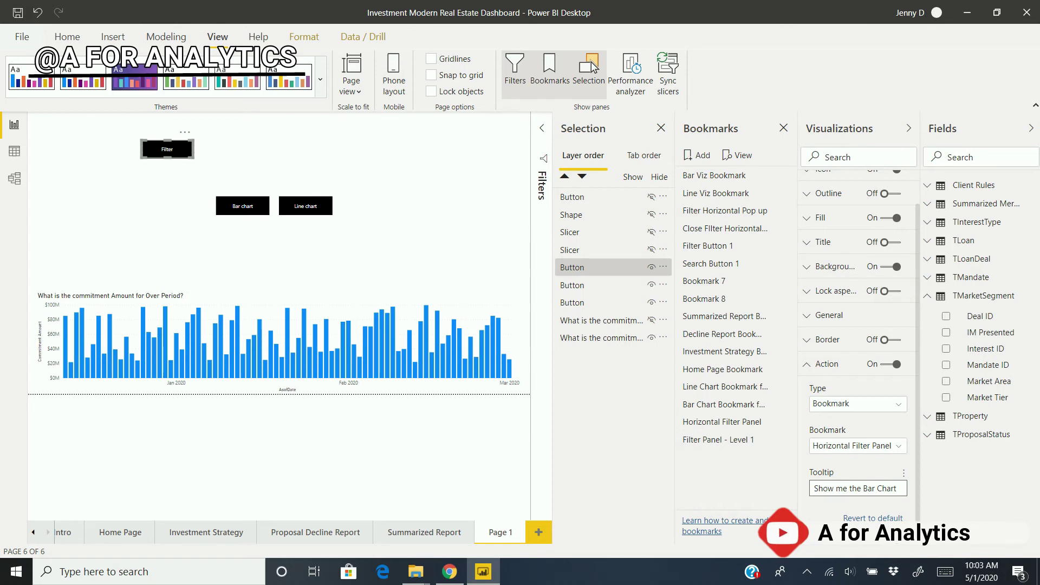
{"action": "left_click_drag", "start_coordinate": [898, 488], "coordinate": [863, 488]}
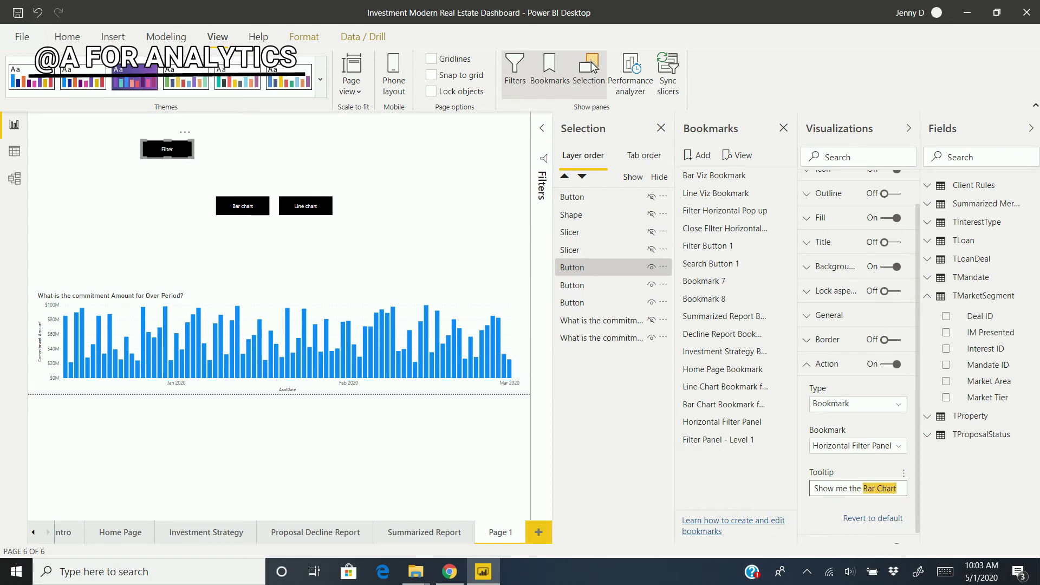
{"action": "type", "text": "Filter"}
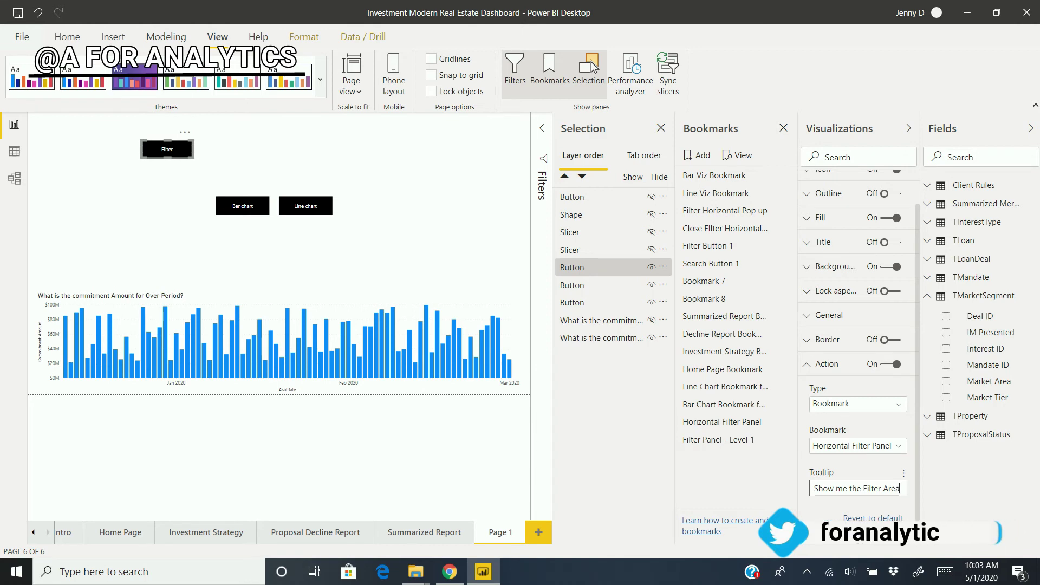
{"action": "left_click", "coordinate": [807, 364]}
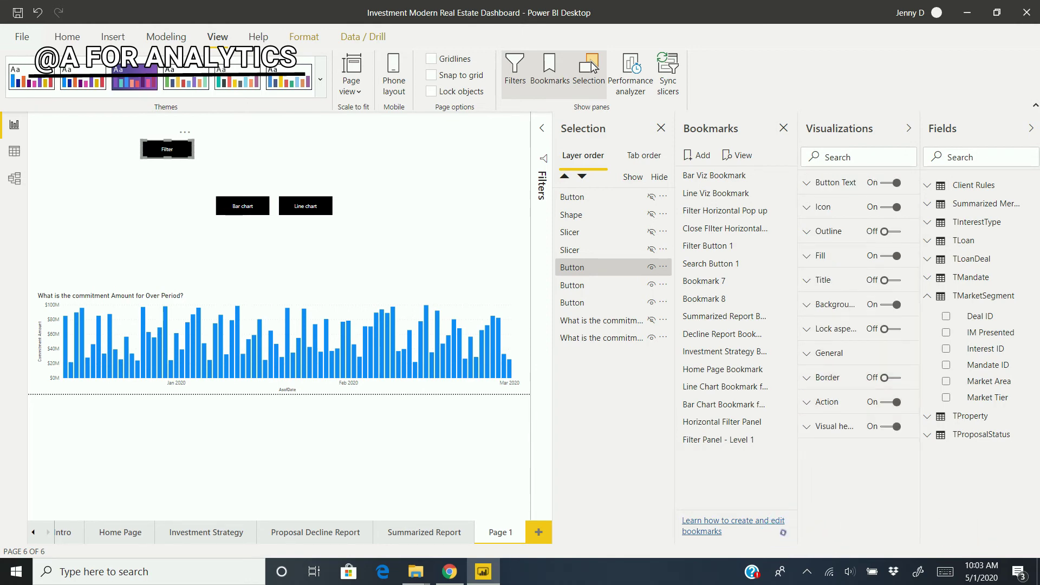
- Check the Filter button's tooltip and activate the button to show the filter panel
{"action": "left_click", "coordinate": [247, 162]}
{"action": "mouse_move", "coordinate": [167, 150]}
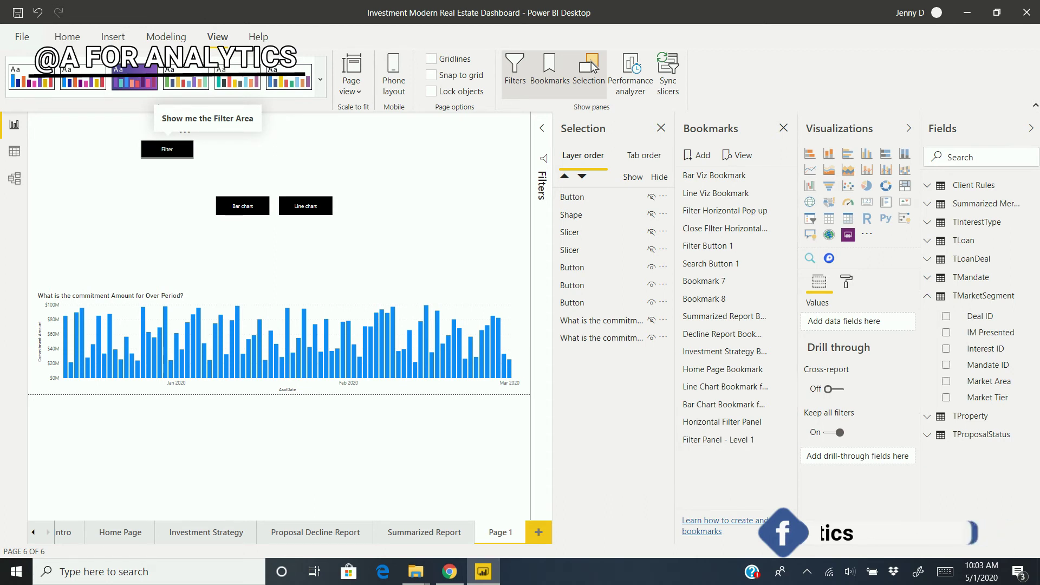
{"action": "left_click", "coordinate": [167, 149], "text": "ctrl"}
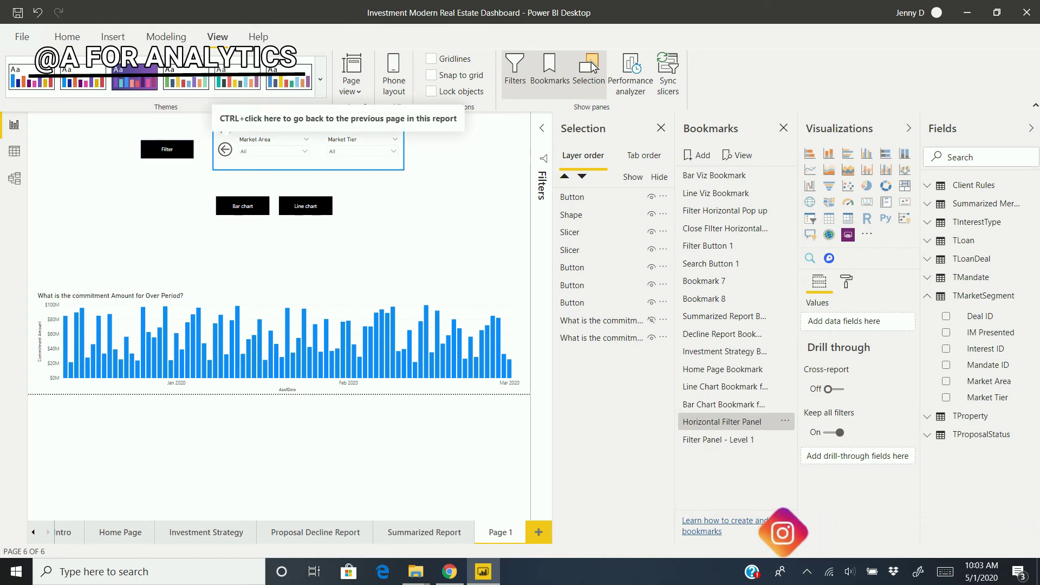
- Change the action type of the Back button in the filter panel to Bookmark
{"action": "left_click", "coordinate": [224, 150]}
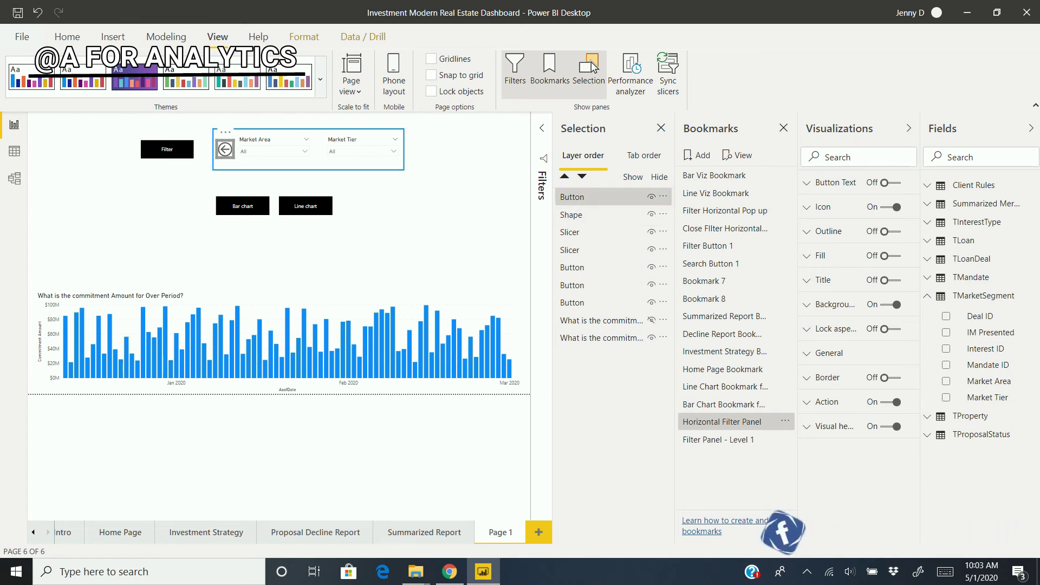
{"action": "key", "text": "Escape"}
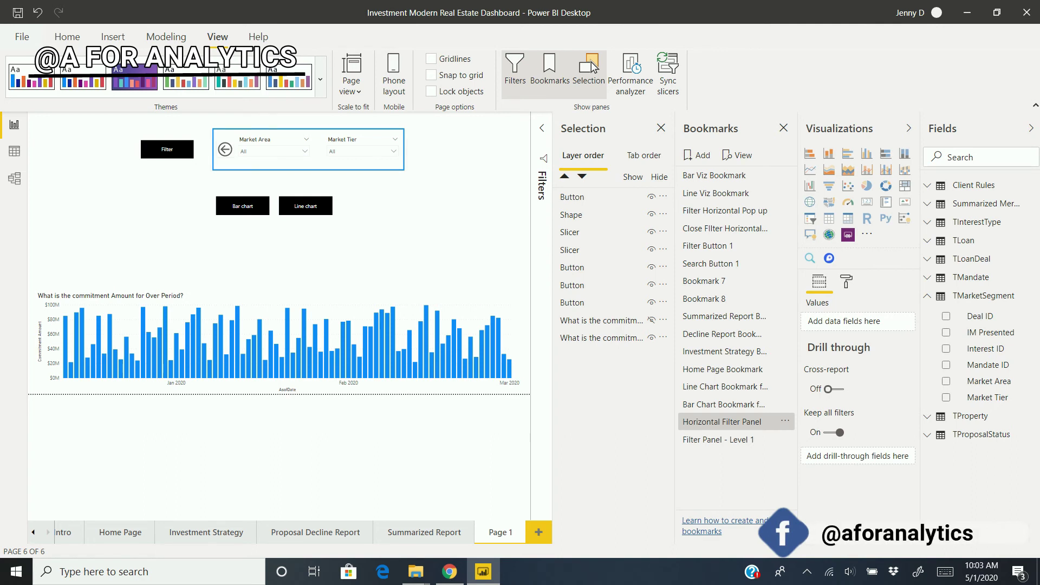
{"action": "left_click", "coordinate": [225, 149]}
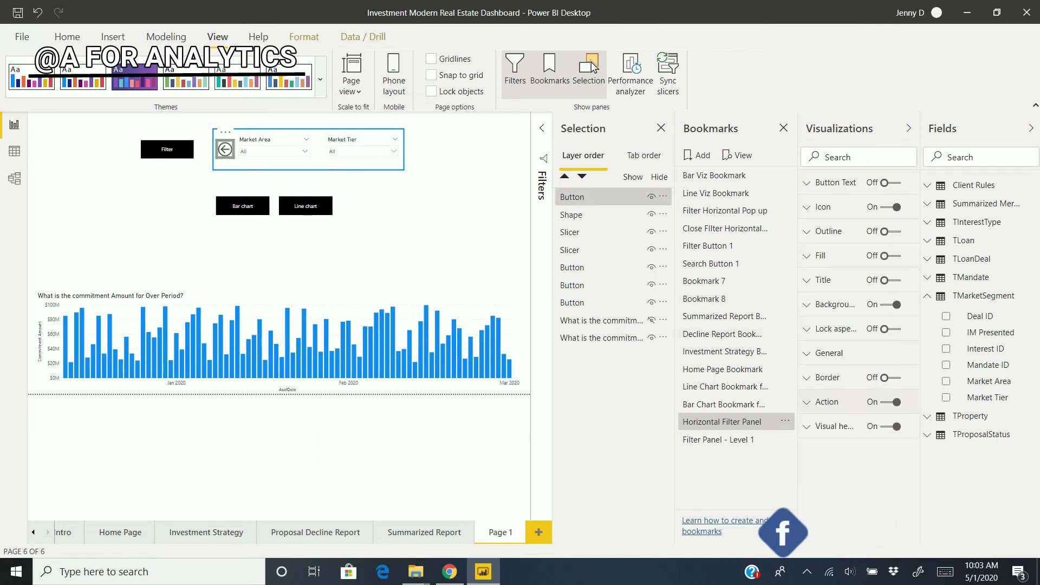
{"action": "key", "text": "Return"}
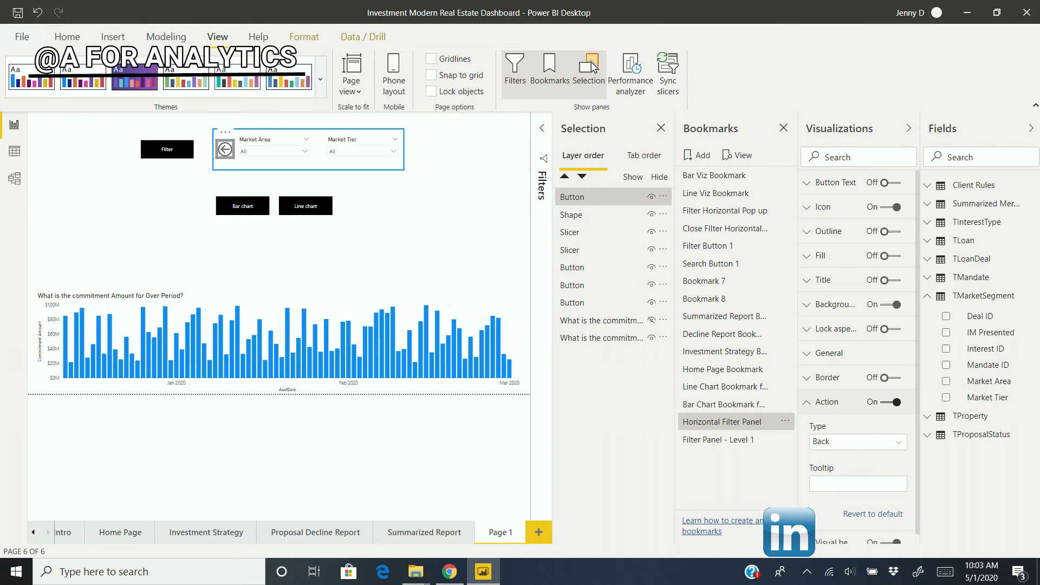
{"action": "left_click", "coordinate": [858, 442]}
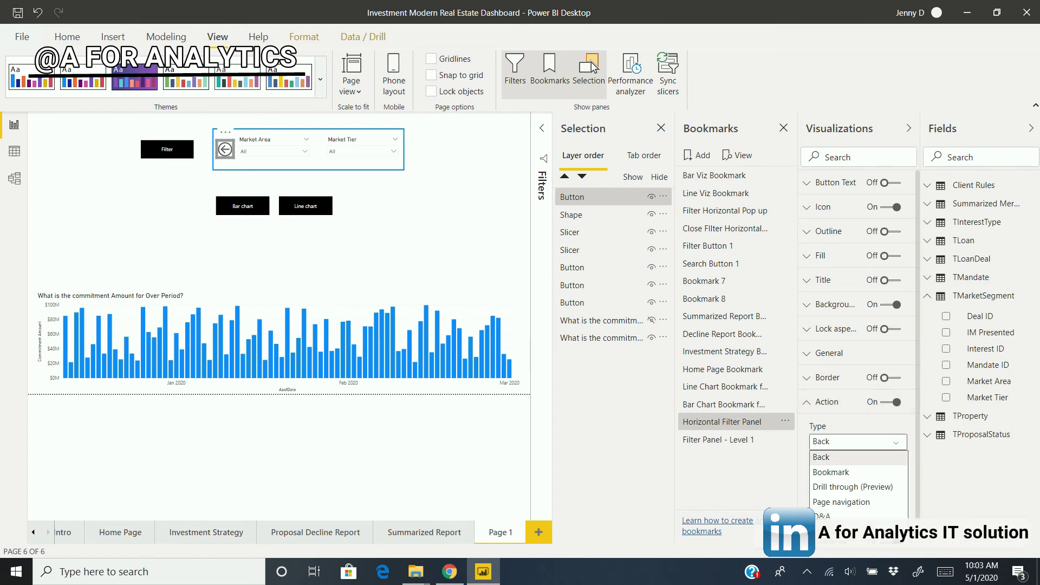
{"action": "key", "text": "Down"}
{"action": "key", "text": "Return"}
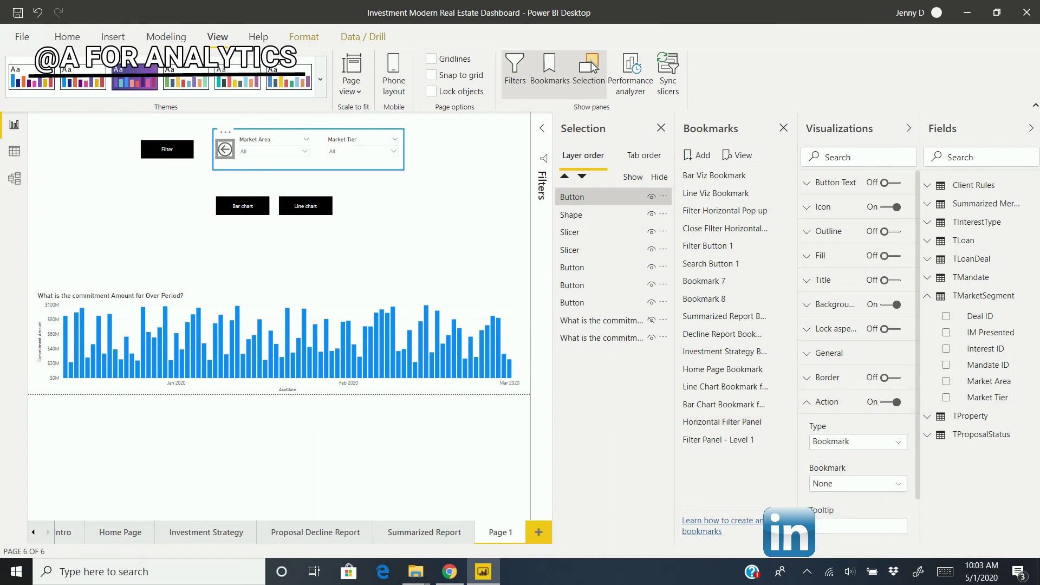
- Assign the Filter Panel - Level 1 bookmark to the Back button and set its tooltip to "Hide the Filter Area"
{"action": "left_click", "coordinate": [857, 483]}
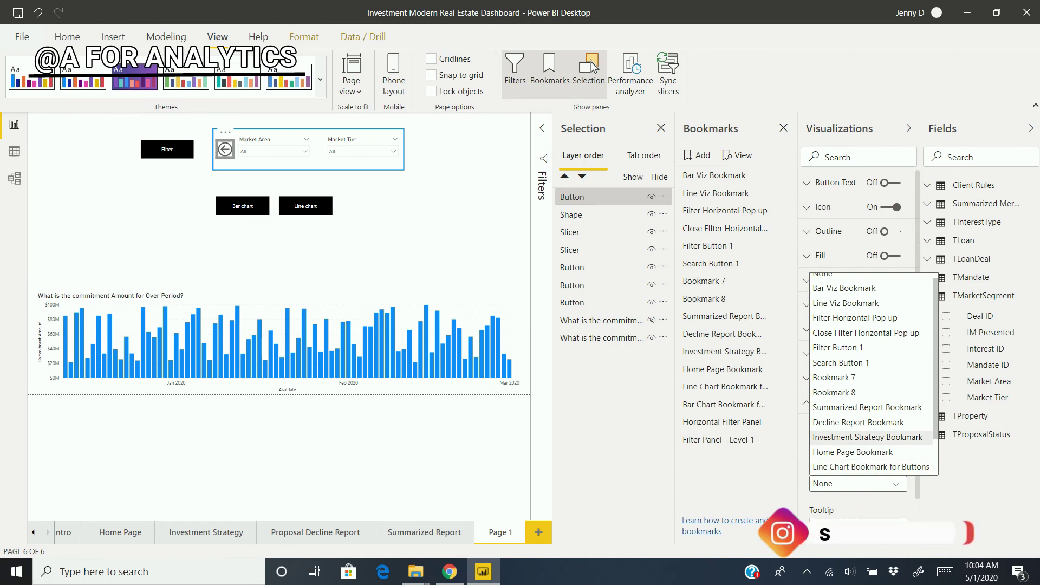
{"action": "key", "text": "Down"}
{"action": "key", "text": "Down"}
{"action": "key", "text": "Down"}
{"action": "key", "text": "Down"}
{"action": "key", "text": "Down"}
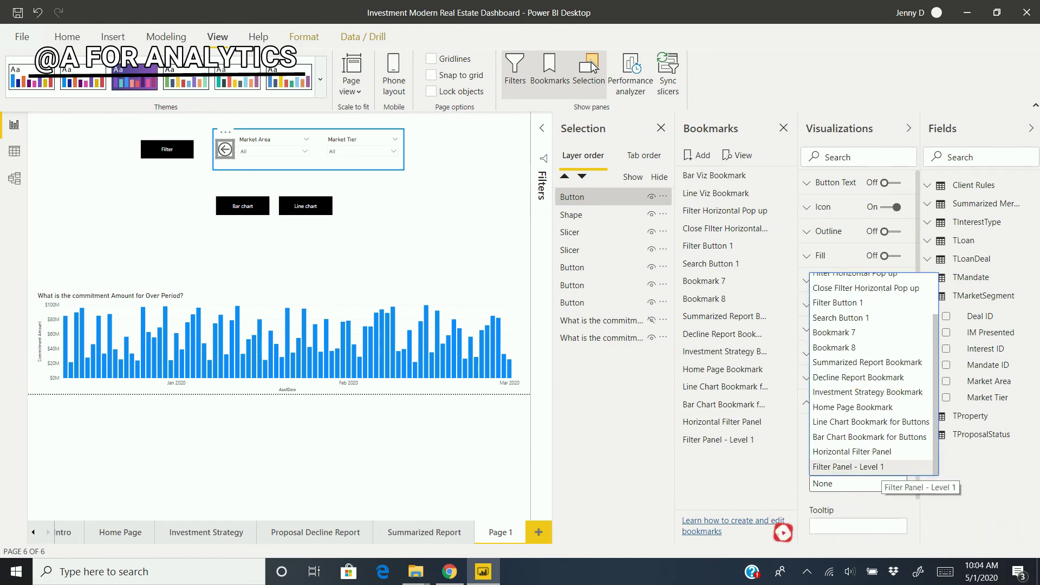
{"action": "key", "text": "Return"}
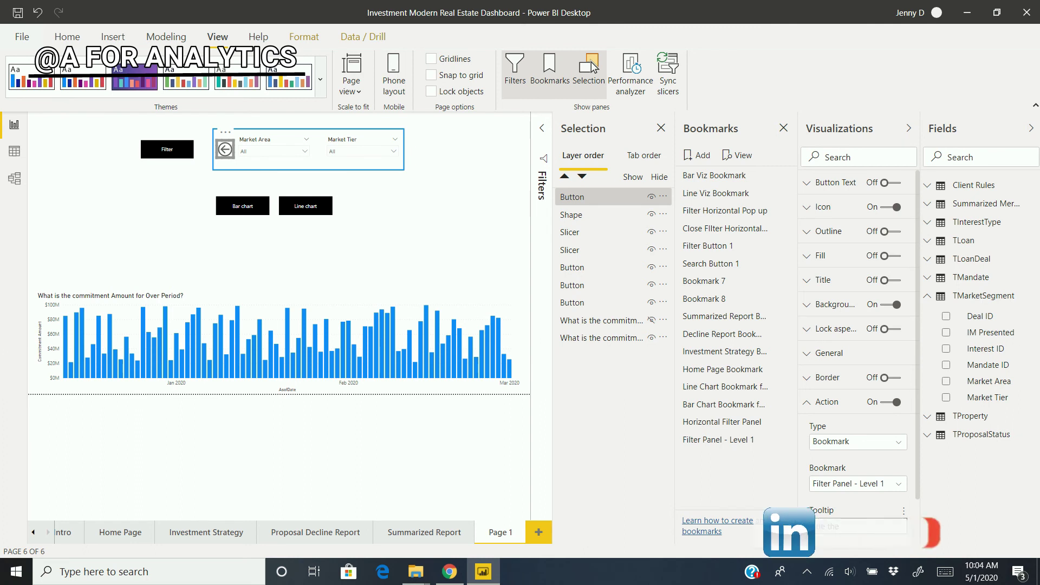
{"action": "type", "text": "Filter Area"}
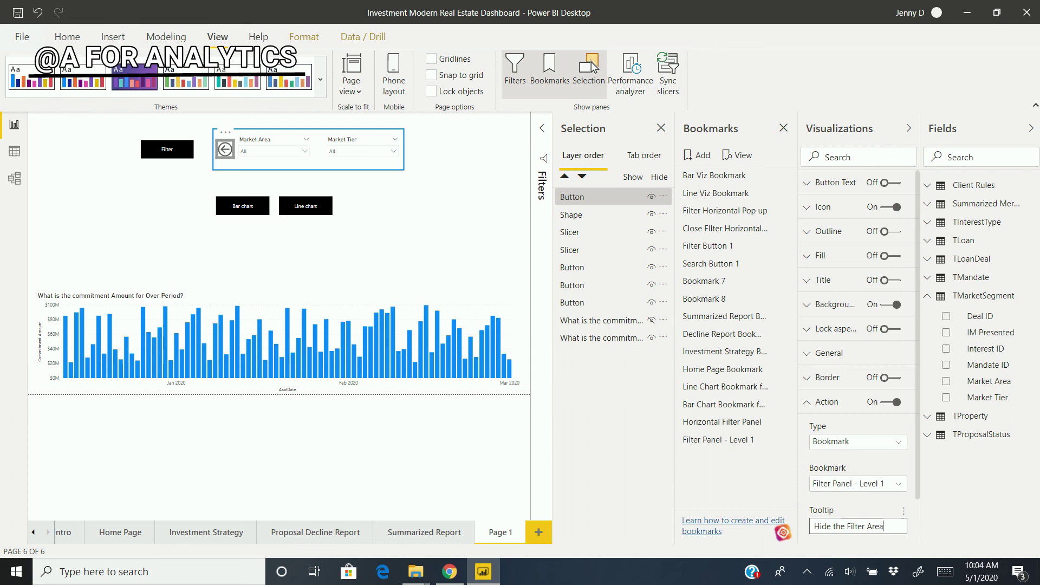
{"action": "left_click", "coordinate": [807, 402]}
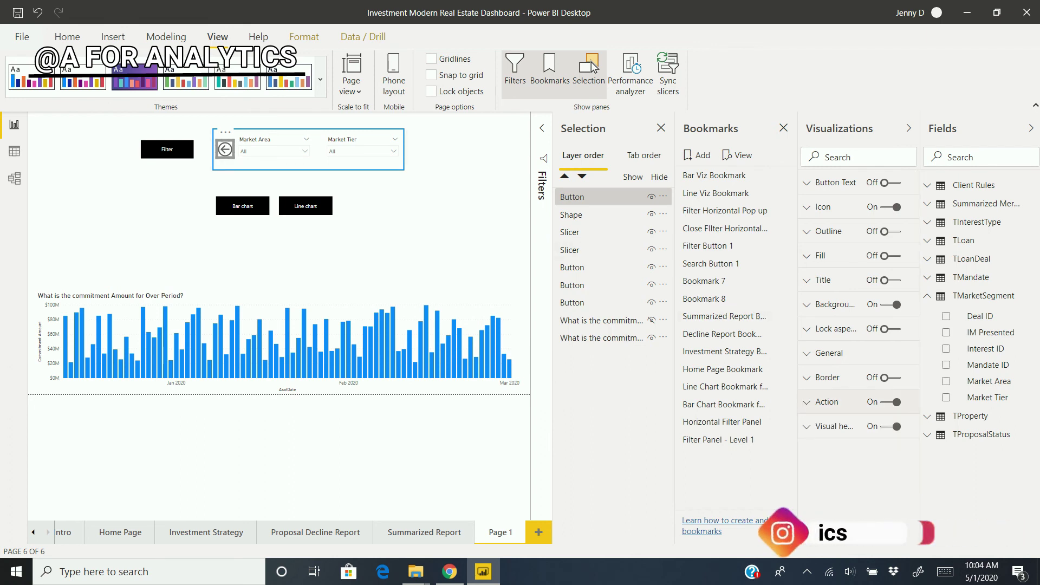
- Test the Back and Filter buttons by hiding the filter panel, showing it and hiding it again
{"action": "left_click", "coordinate": [225, 148], "text": "ctrl"}
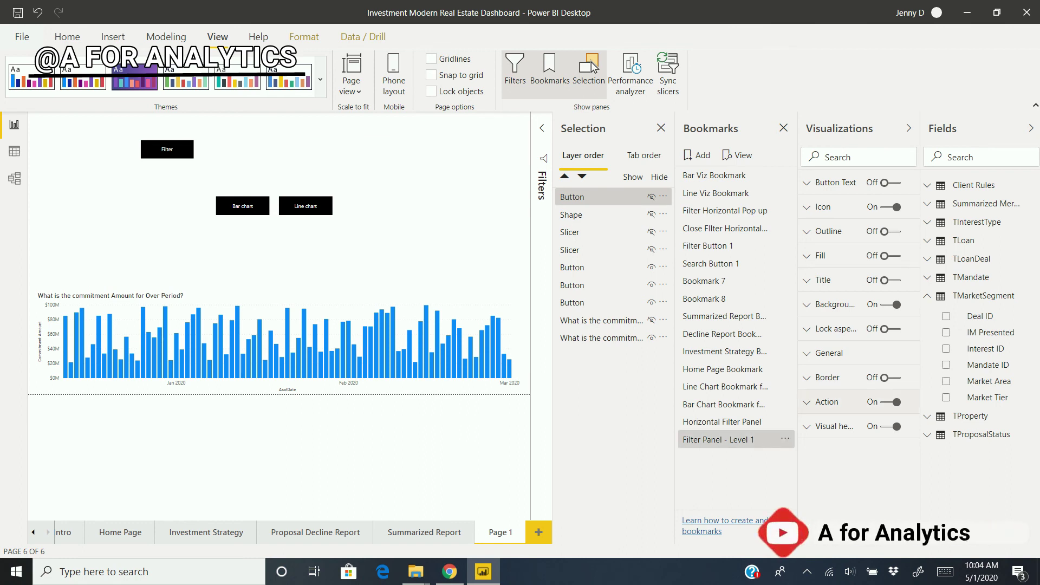
{"action": "left_click", "coordinate": [167, 149]}
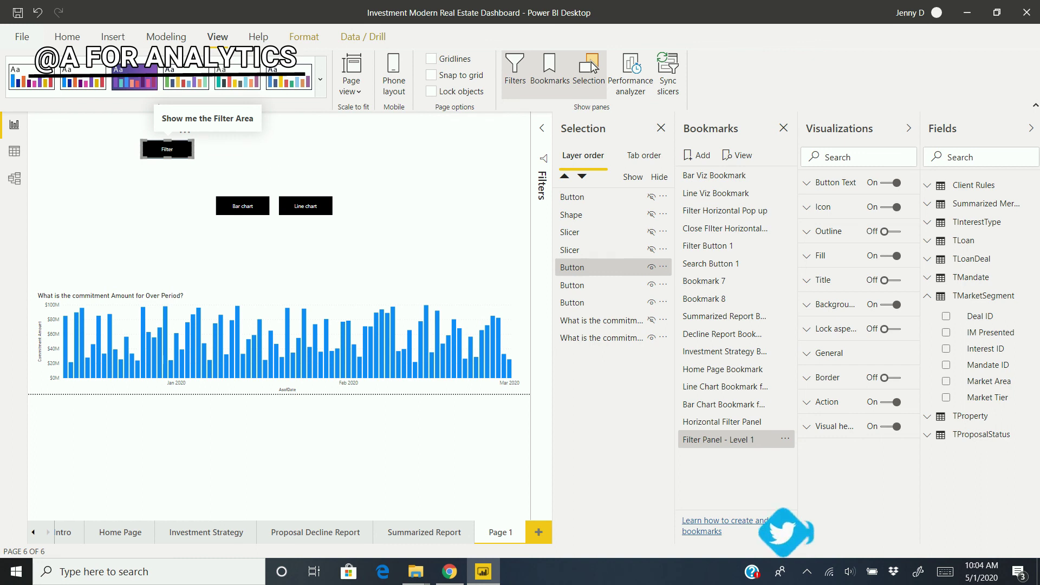
{"action": "left_click", "coordinate": [167, 149], "text": "ctrl"}
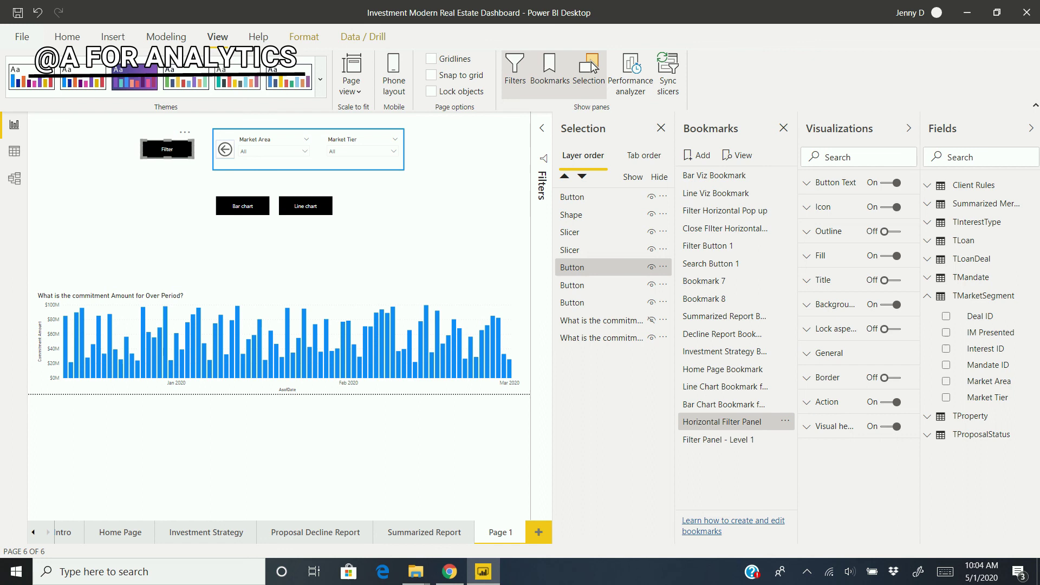
{"action": "key", "text": "Down"}
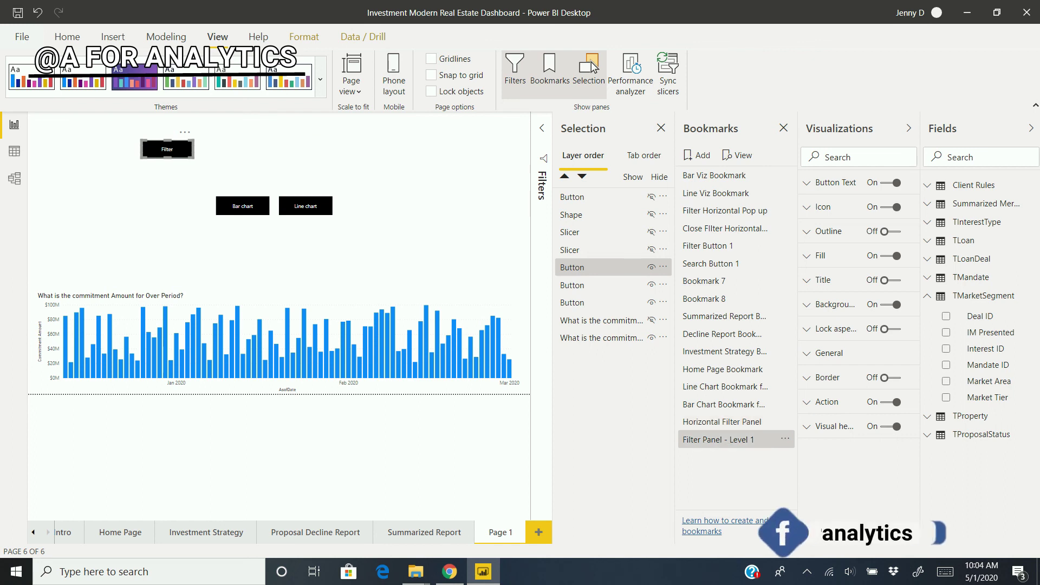